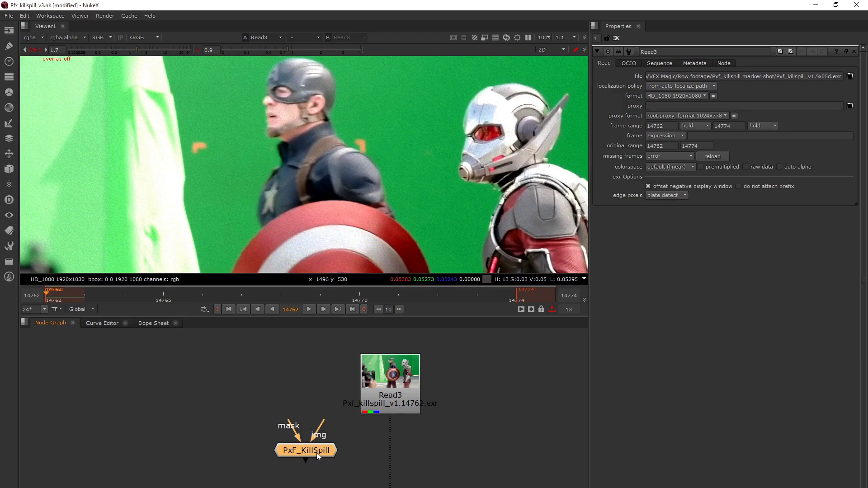
Place the PxF_KillSpill node below Read3, connect its img input to the plate, and view its result.
left_click_drag(316, 454, 319, 455)
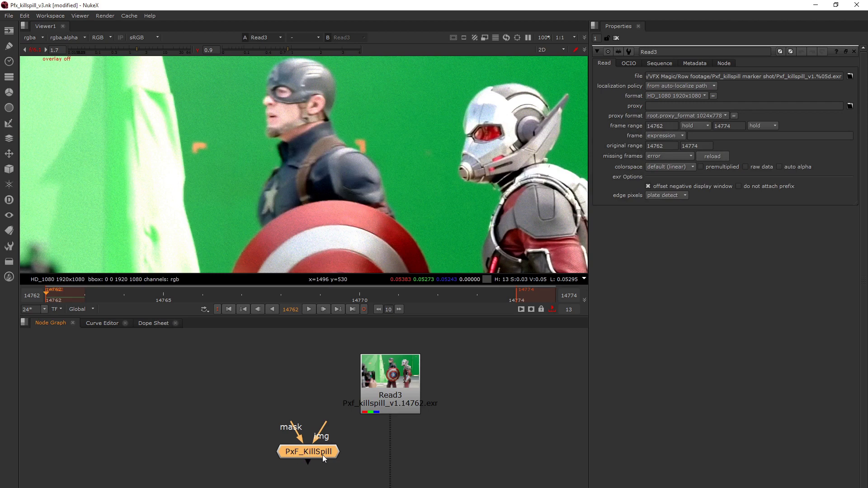
left_click_drag(311, 451, 392, 458)
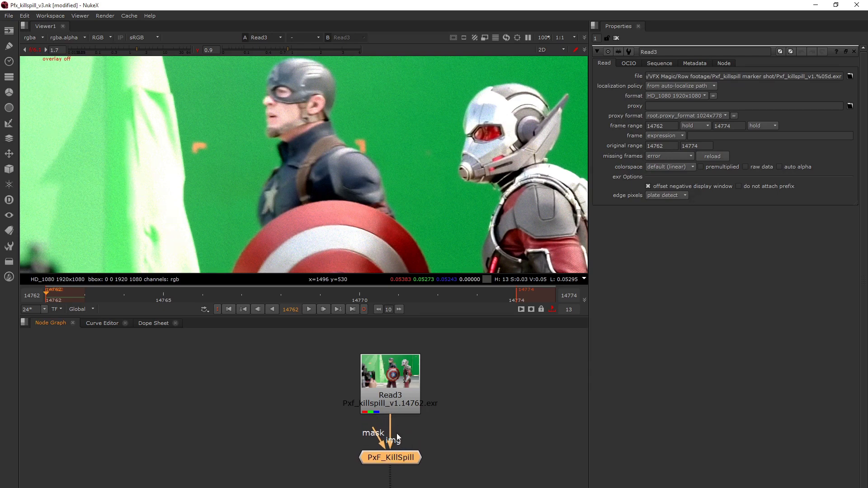
left_click_drag(388, 448, 339, 466)
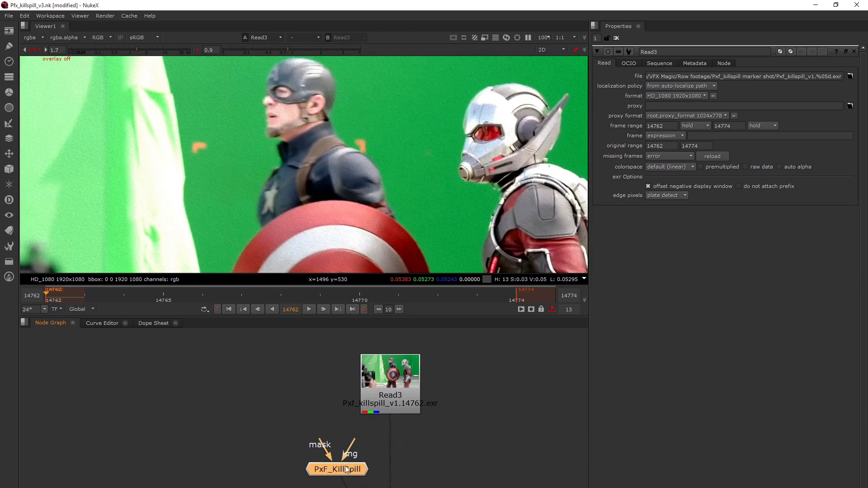
left_click_drag(347, 469, 392, 465)
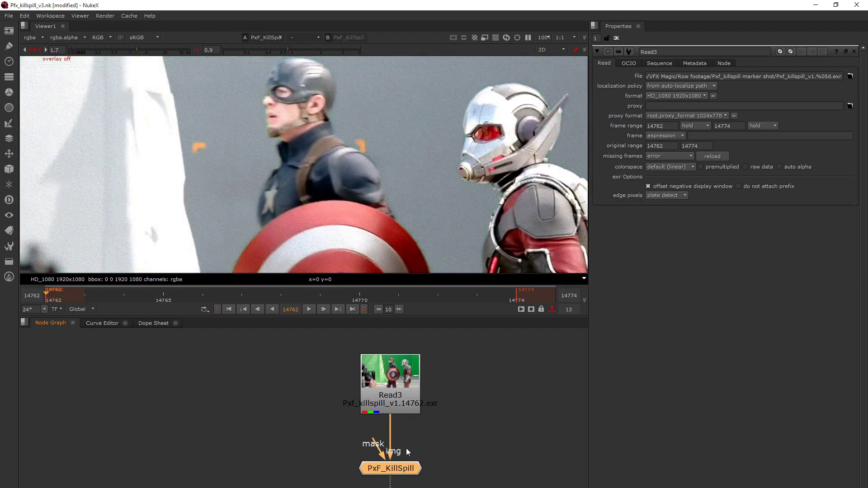
Add a Roto node beside PxF_KillSpill and connect it to the mask input.
left_click(445, 450)
key("o")
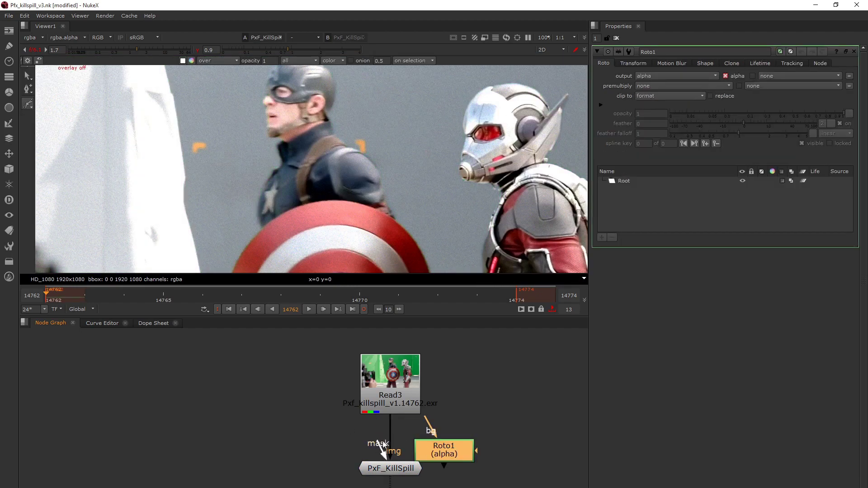
left_click_drag(383, 444, 495, 469)
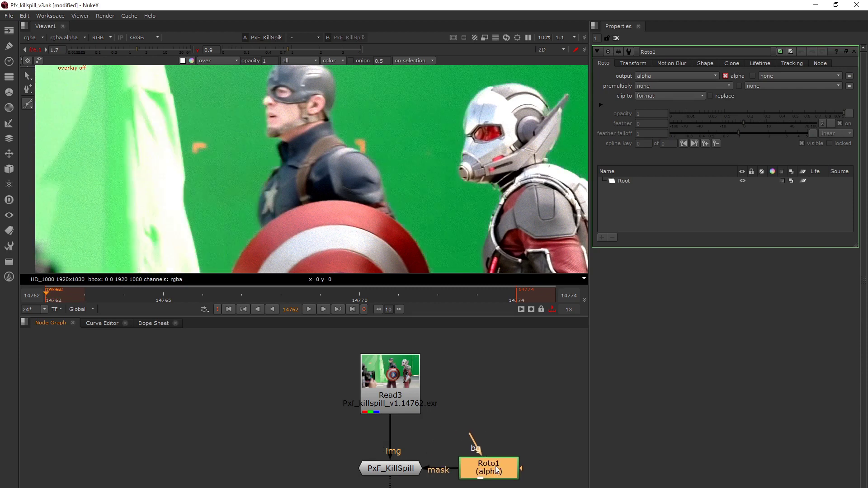
Open the Read3 node's properties to check its format settings, and view the full plate it outputs.
double_click(387, 402)
scroll(392, 422, "down", 1)
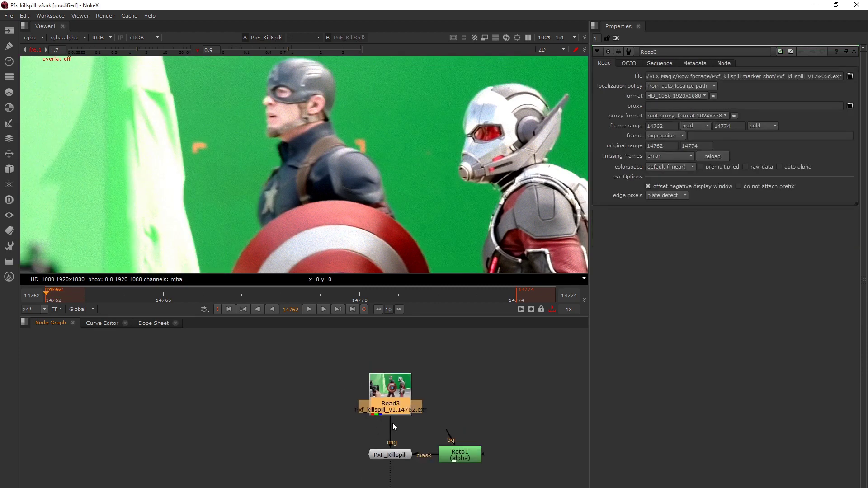
scroll(392, 422, "down", 2)
left_click(440, 408)
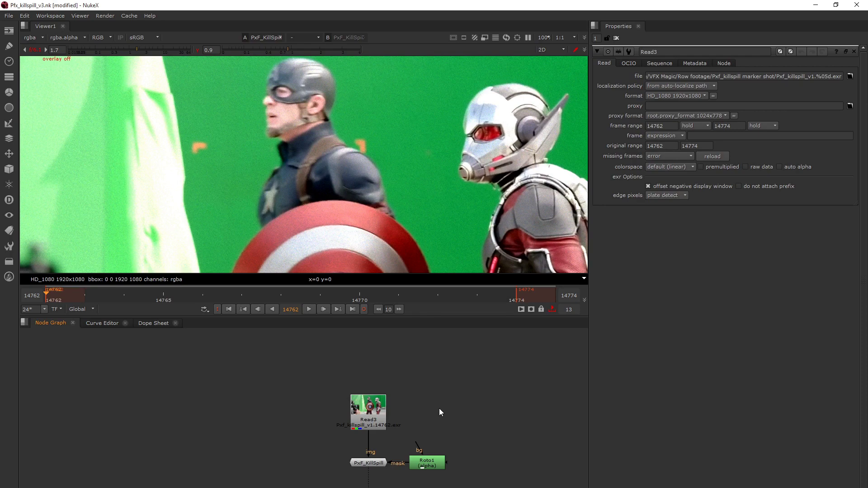
key("s")
scroll(394, 439, "up", 3)
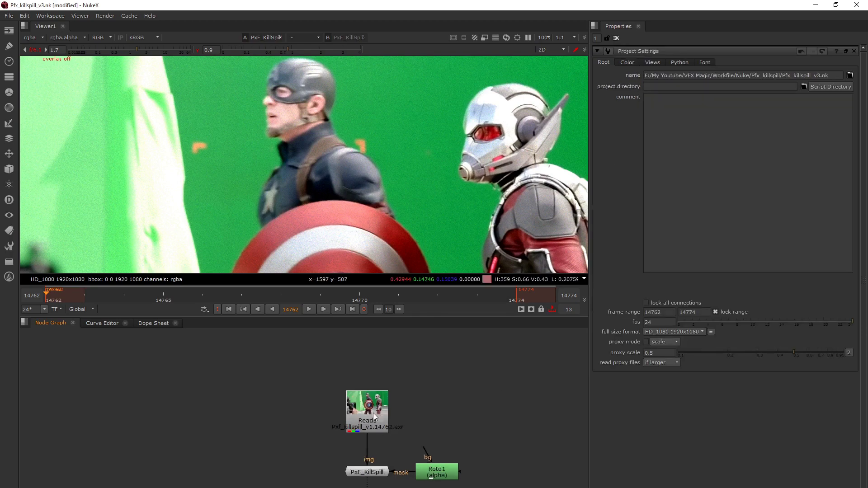
double_click(372, 412)
key("1")
scroll(390, 155, "down", 1)
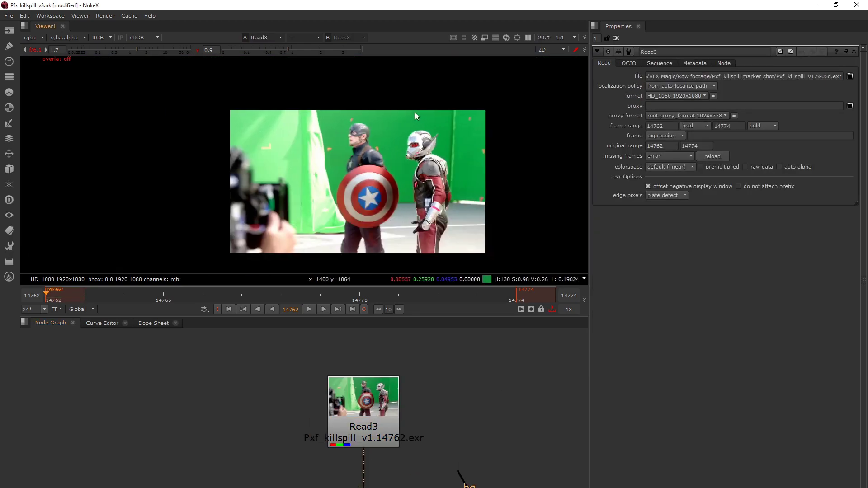
key("o")
scroll(482, 102, "up", 2)
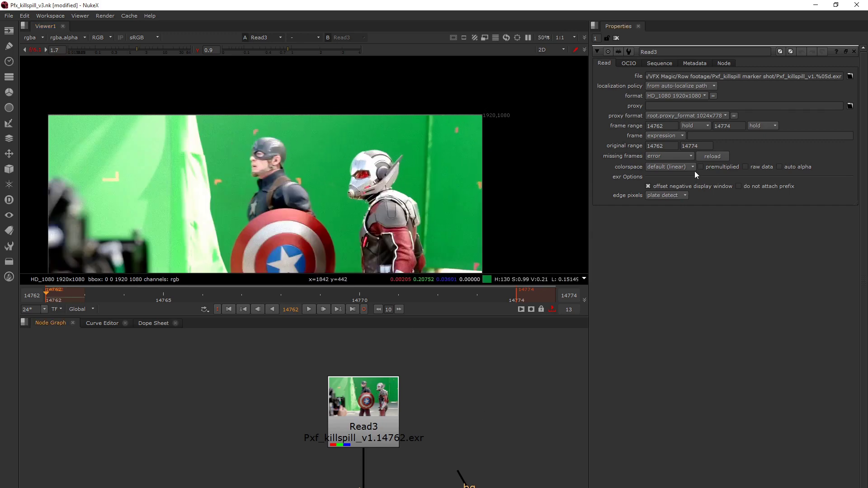
Set the full size format in the project settings to HD_1080.
key("s")
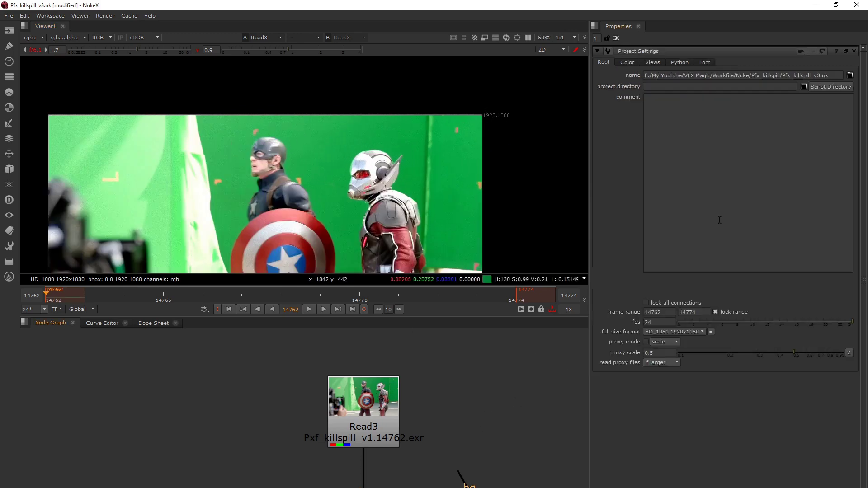
left_click(677, 333)
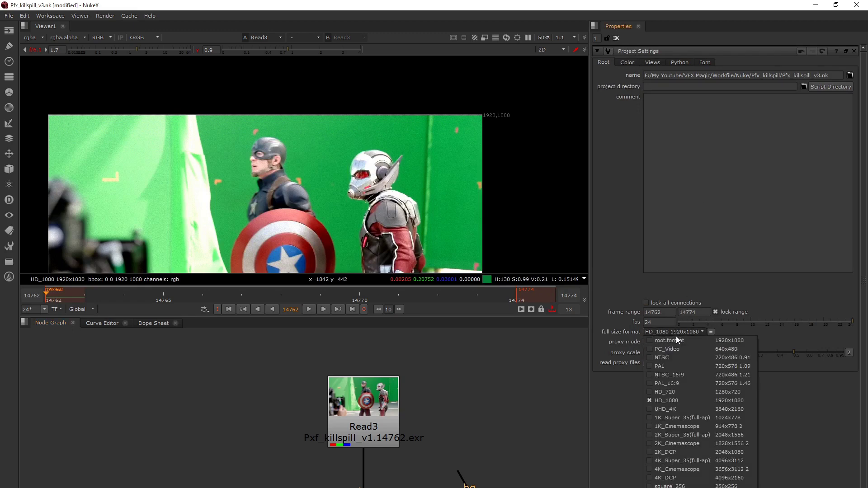
left_click(659, 402)
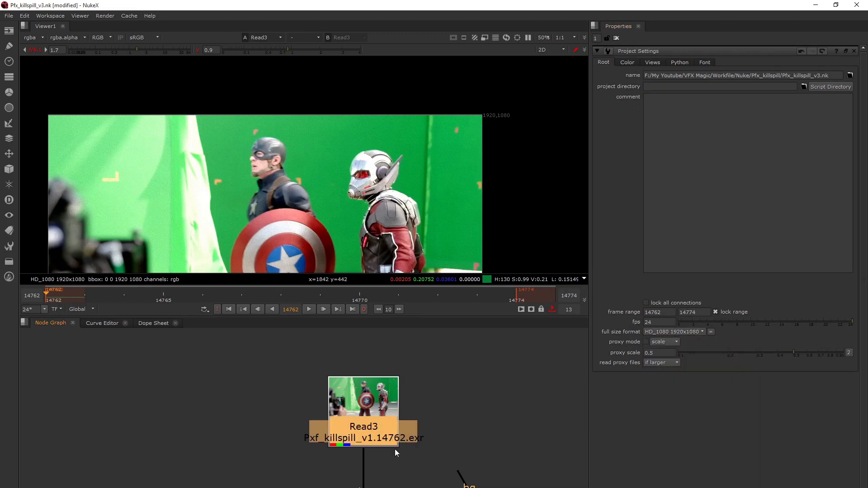
View the PxF_KillSpill output and open the properties of the Roto1 node.
middle_click_drag(394, 486, 399, 401)
left_click(384, 426)
key("1")
left_click(400, 418)
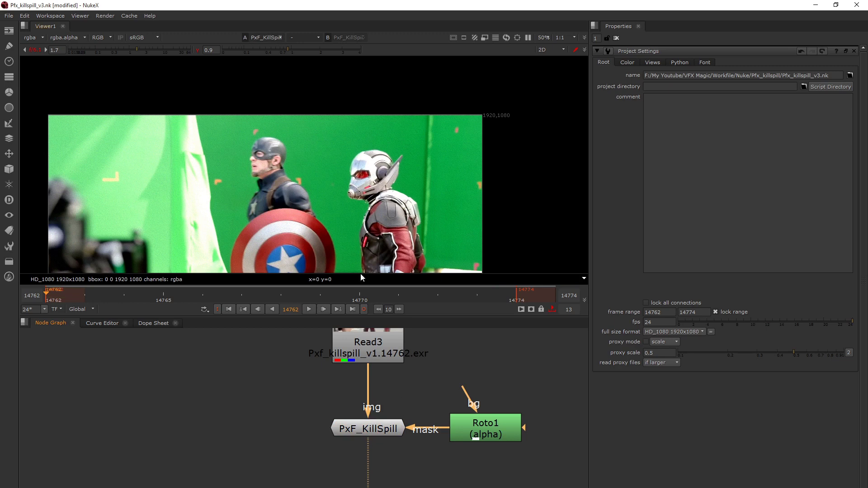
double_click(494, 433)
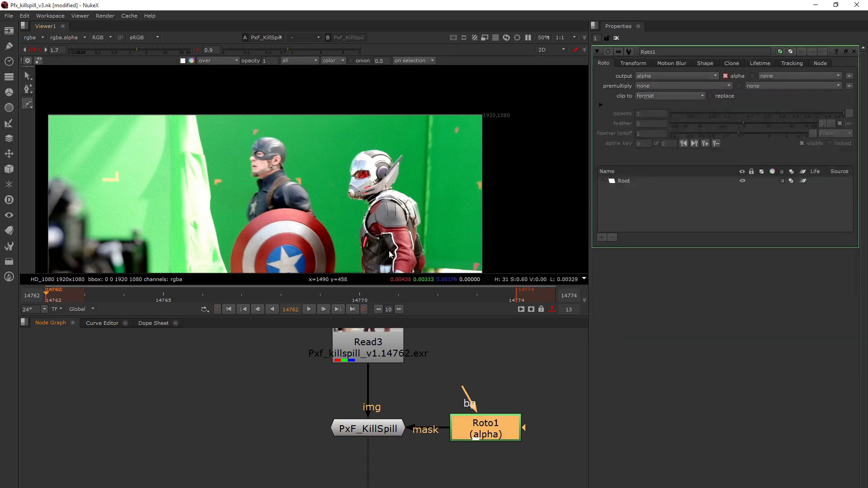
Draw a closed Bezier around the orange tracking marker behind Captain America's shoulder and feather its edge slightly outward.
scroll(307, 156, "up", 3)
scroll(304, 183, "up", 2)
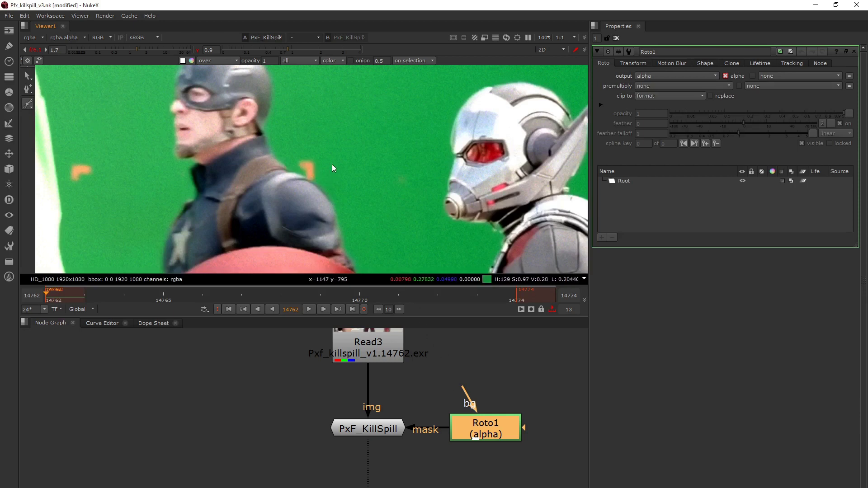
left_click(306, 154)
left_click(319, 163)
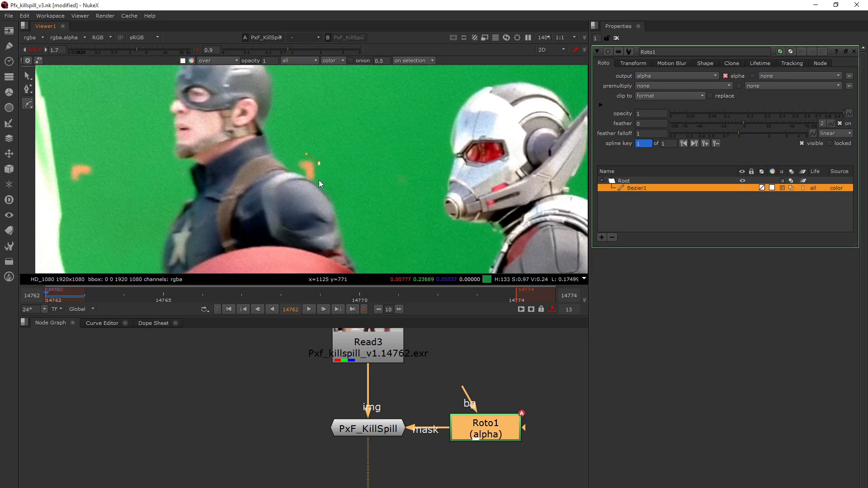
left_click(317, 183)
left_click(303, 180)
left_click(294, 172)
left_click(292, 156)
left_click(305, 153)
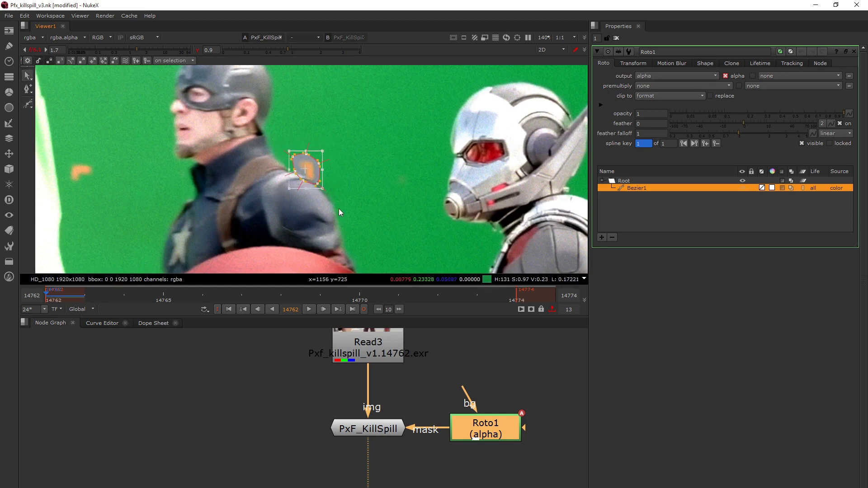
key("e")
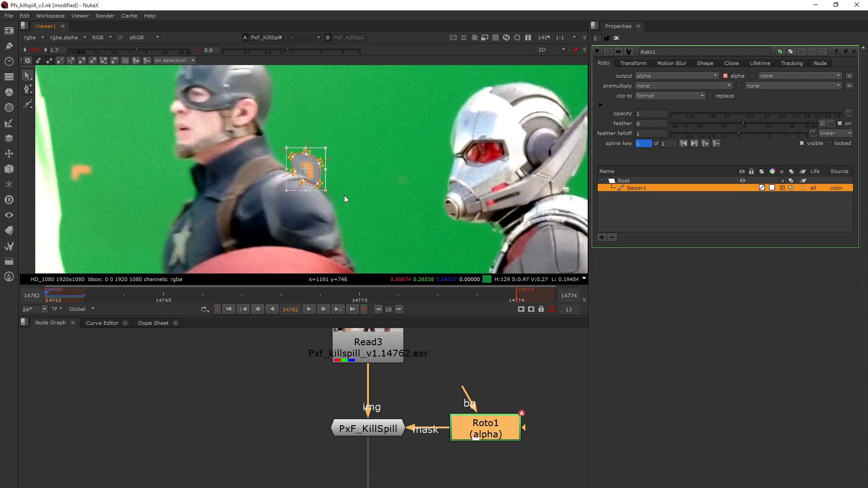
Open the PxF_KillSpill properties and set ScreenColor to red for the masked marker.
double_click(379, 427)
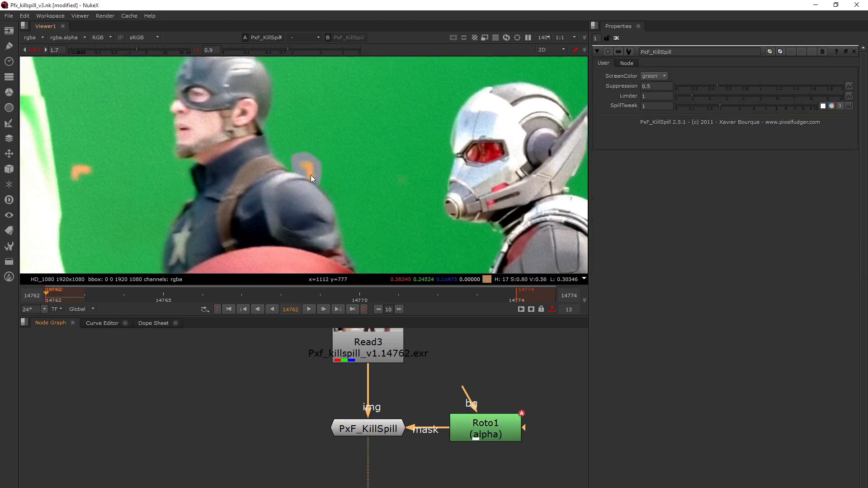
scroll(305, 177, "up", 2)
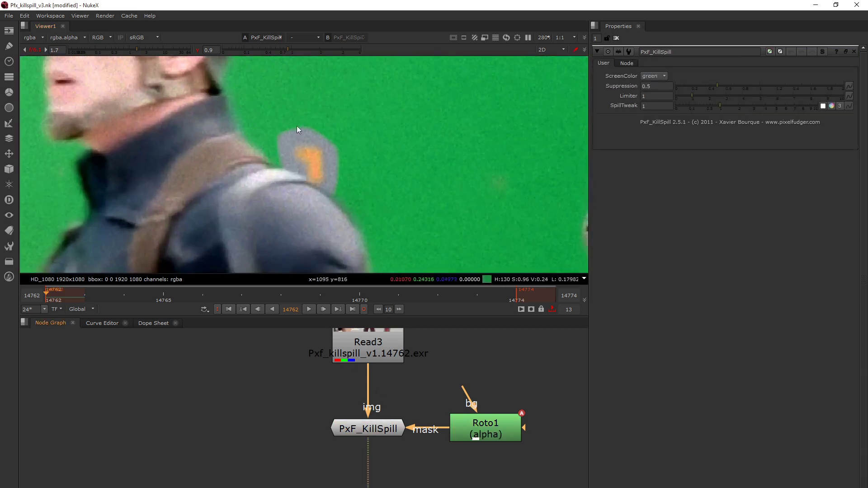
left_click(650, 75)
left_click(658, 69)
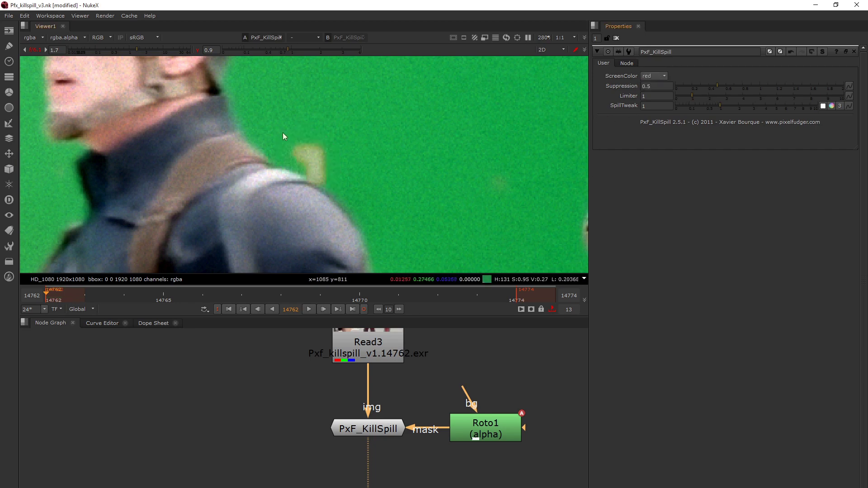
Switch ScreenColor to green and back to red to compare the effect on the marker.
left_click(658, 75)
left_click(313, 189)
left_click(659, 84)
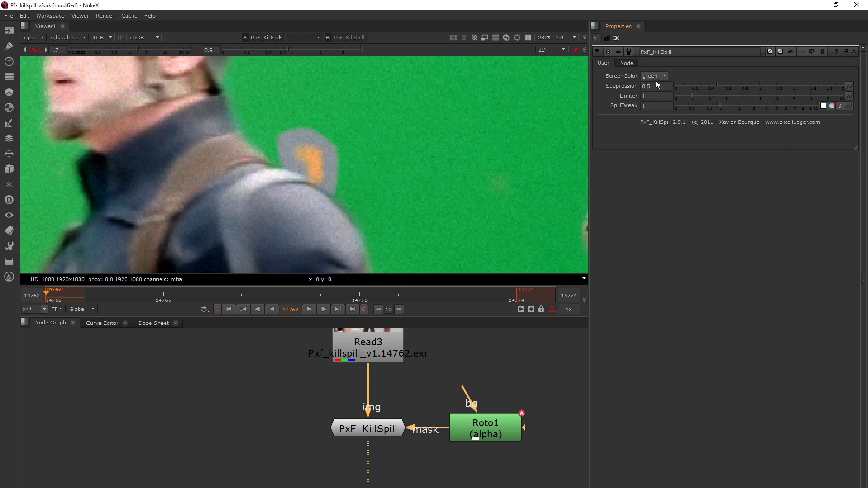
left_click(657, 70)
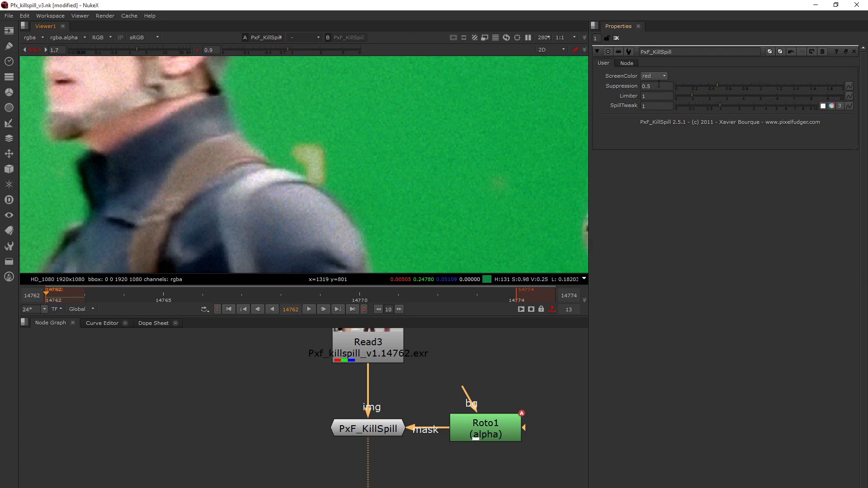
Set the Suppression of PxF_KillSpill to about 1.18 while judging the marker in the red channel.
left_click(655, 97)
left_click(655, 106)
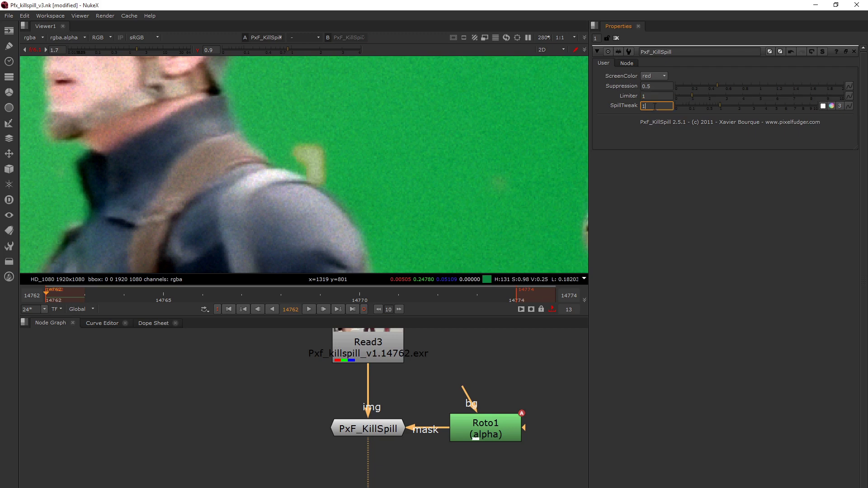
left_click(669, 196)
left_click_drag(720, 85, 781, 87)
key("r")
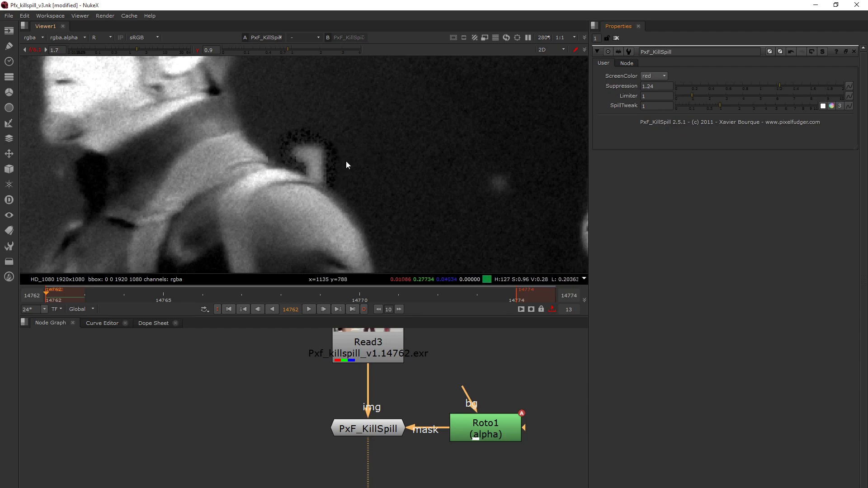
left_click_drag(776, 84, 774, 84)
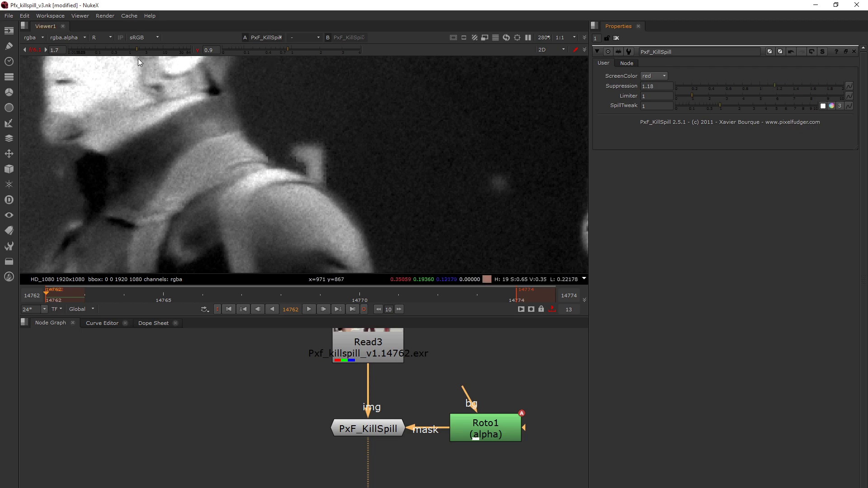
Raise the viewer gain to 3.4 and gamma to about 1.08, and set the PxF_KillSpill Limiter to 0.5.
left_click_drag(138, 49, 148, 51)
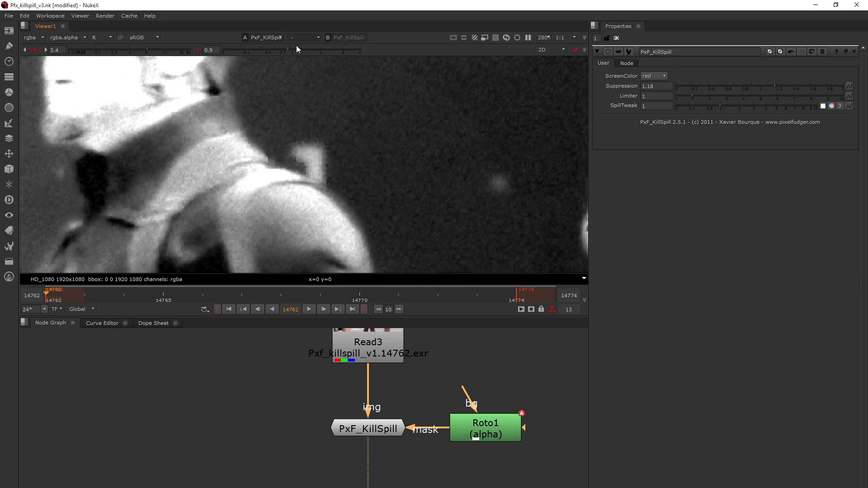
left_click_drag(296, 45, 294, 47)
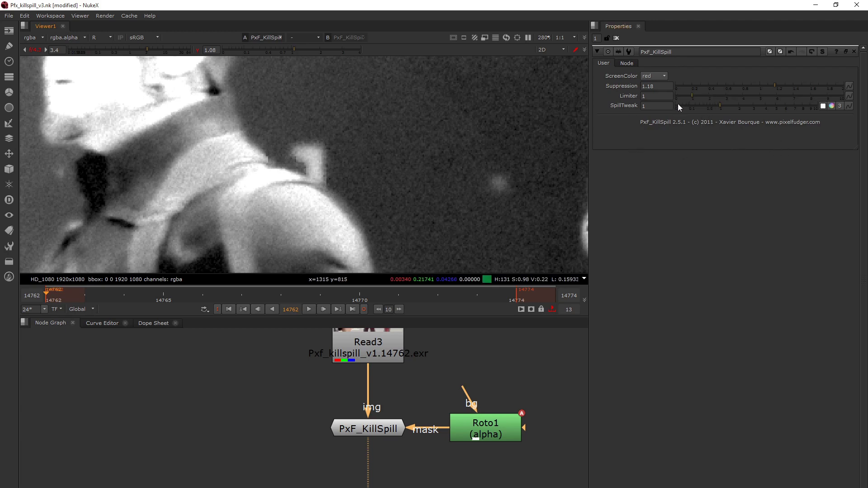
left_click(688, 95)
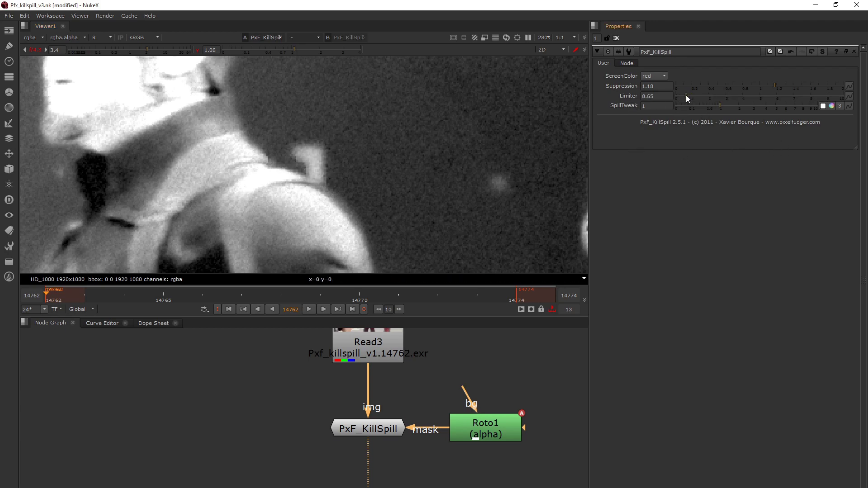
mouse_move(689, 93)
left_mouse_down()
mouse_move(682, 94)
mouse_move(689, 94)
left_mouse_up()
mouse_move(686, 92)
left_mouse_down()
mouse_move(693, 91)
mouse_move(681, 95)
left_mouse_up()
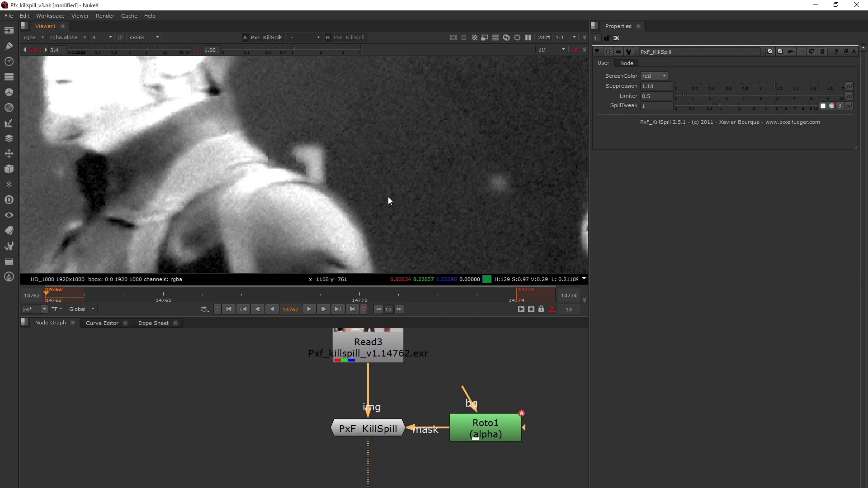
Examine the marker in the green and blue channels with the viewer gamma lowered, and reset the gamma to 1.
key("g")
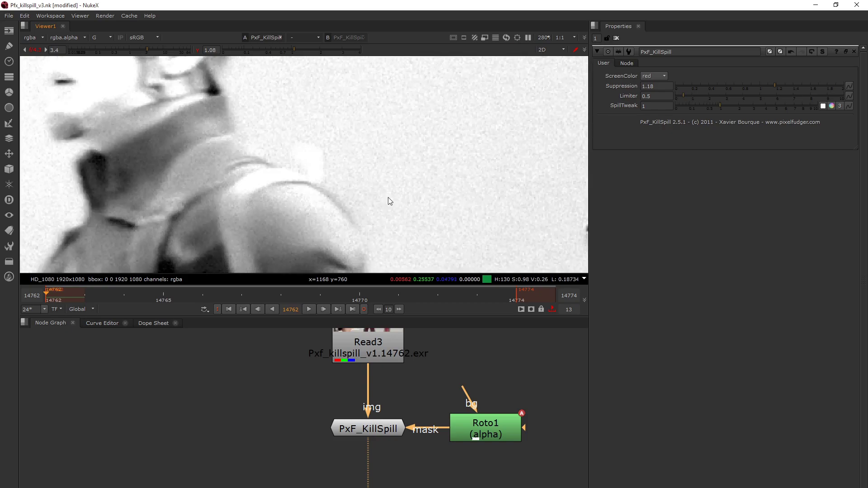
left_click_drag(286, 51, 260, 52)
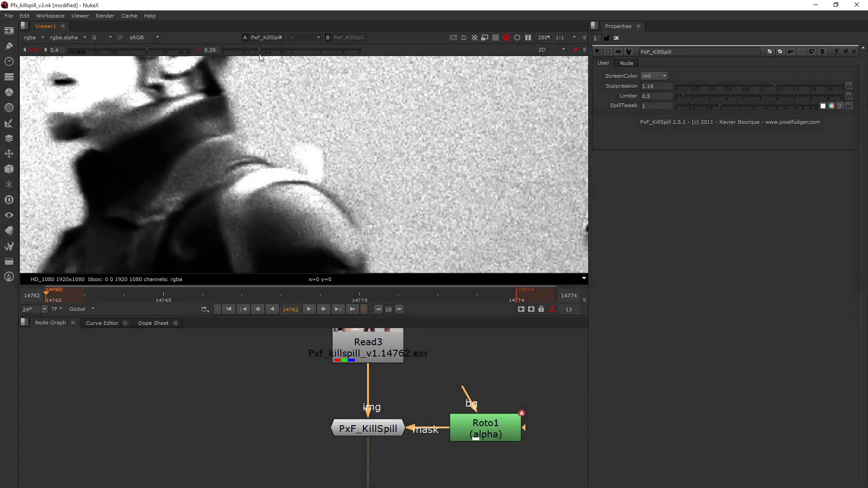
key("b")
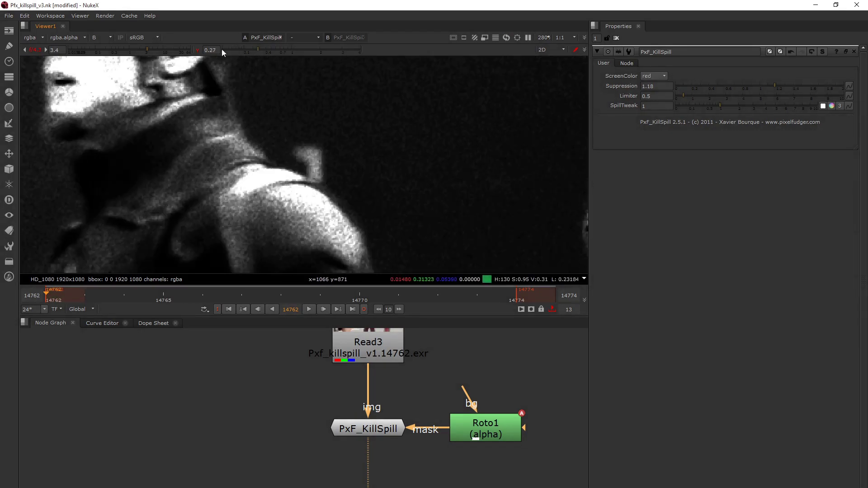
left_click(198, 50)
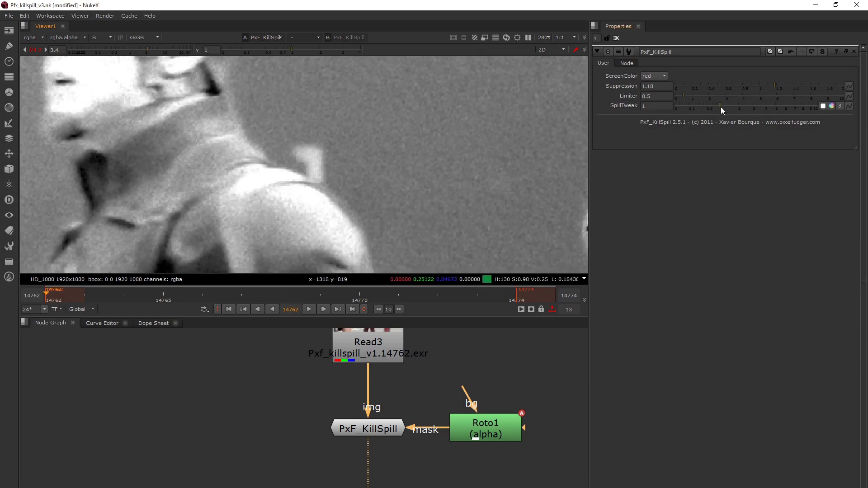
Try SpillTweak values of 0 and -0.3 on PxF_KillSpill while judging the marker in the blue channel.
left_click_drag(720, 106, 676, 107)
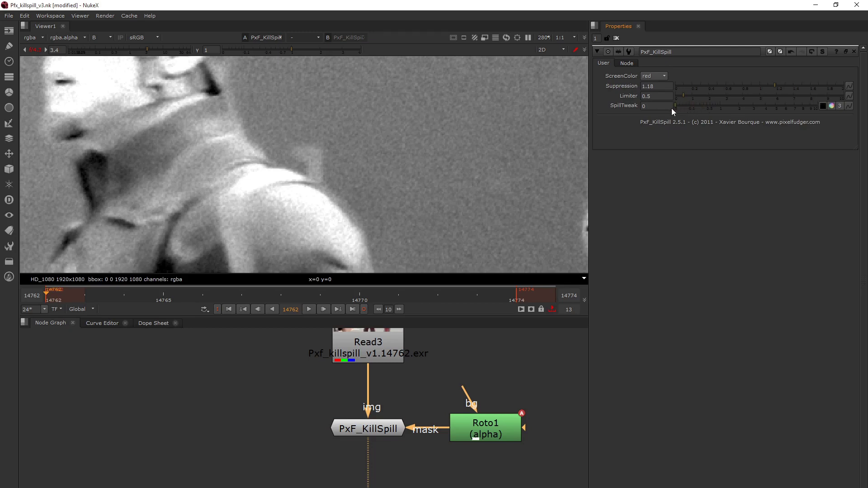
left_click(662, 107)
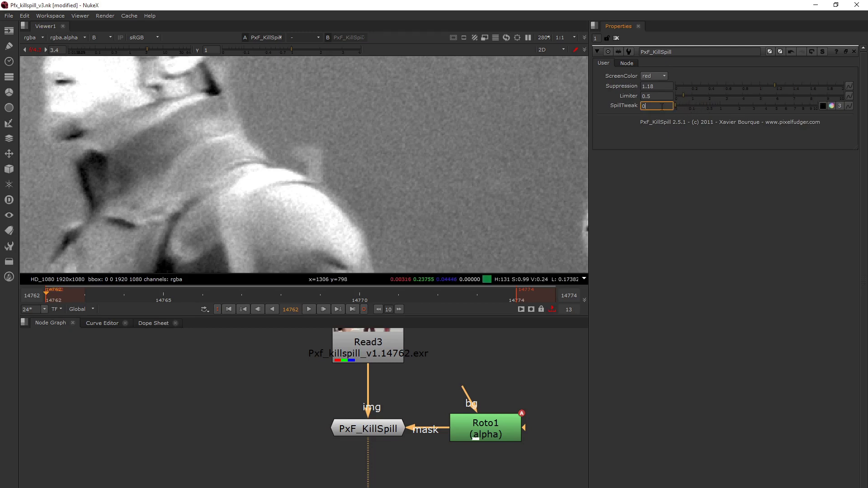
type("-0.3")
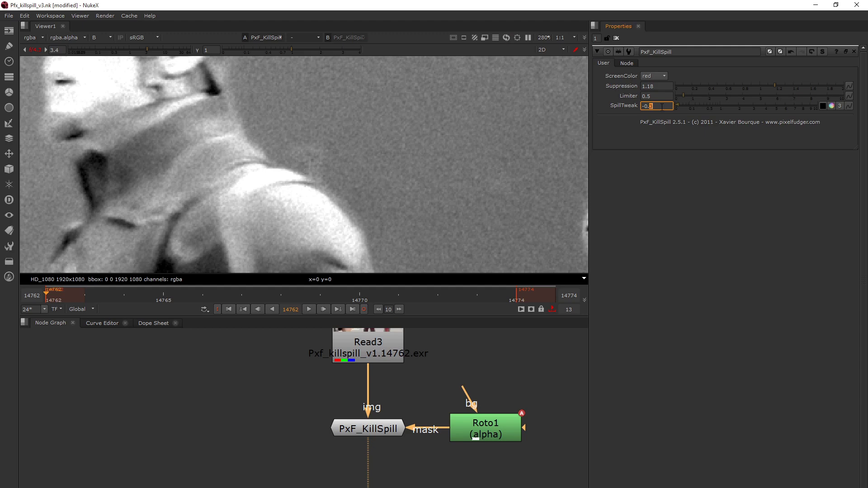
key("Down")
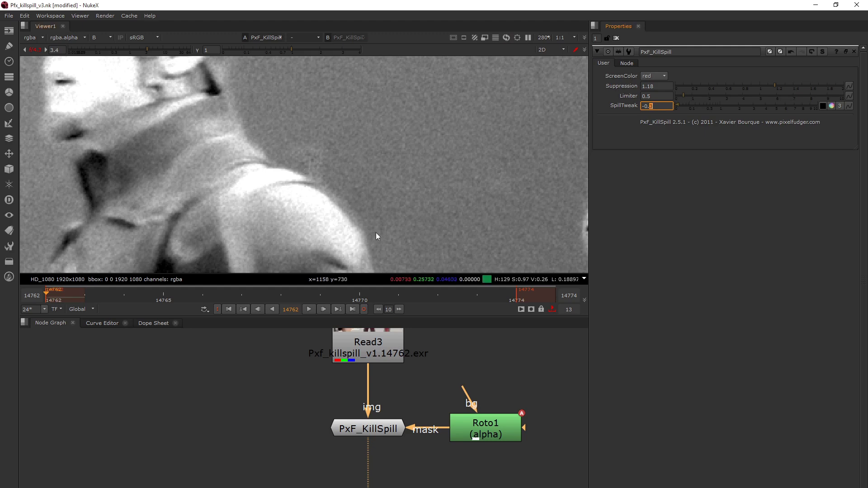
scroll(362, 204, "down", 3)
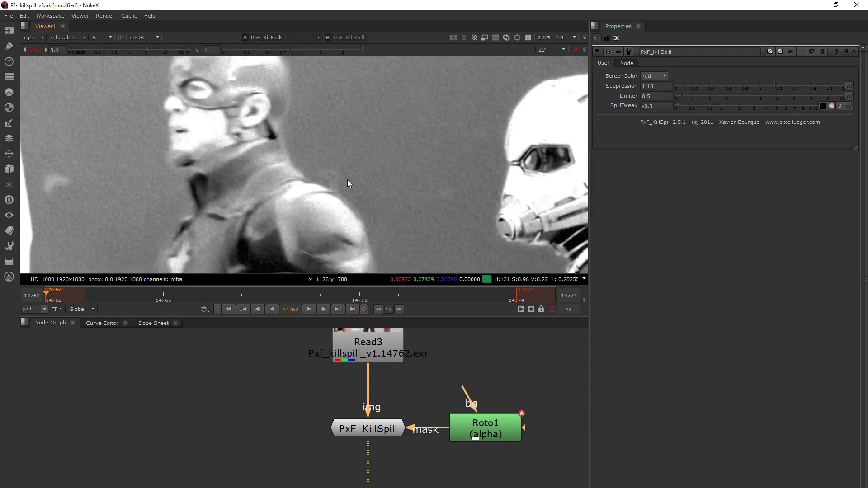
Undo the last SpillTweak change and compare SpillTweak values of 1 and 0 in the red channel.
left_click(790, 51)
key("r")
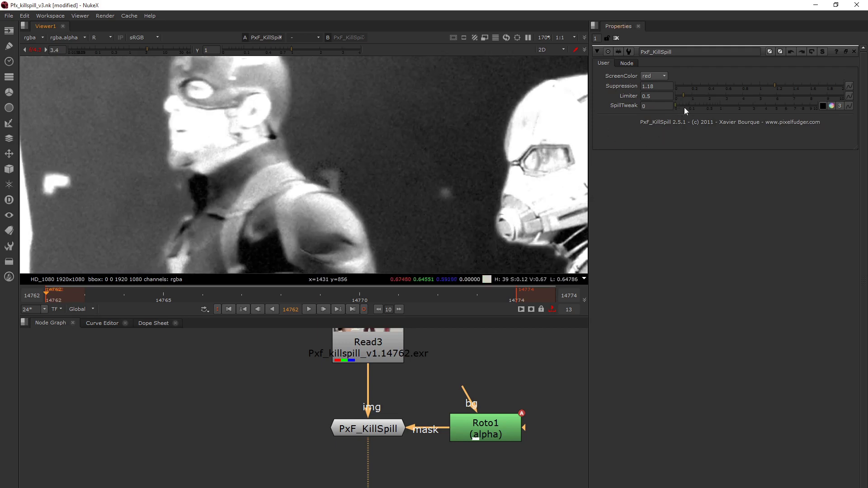
left_click(655, 107)
type("1")
key("Return")
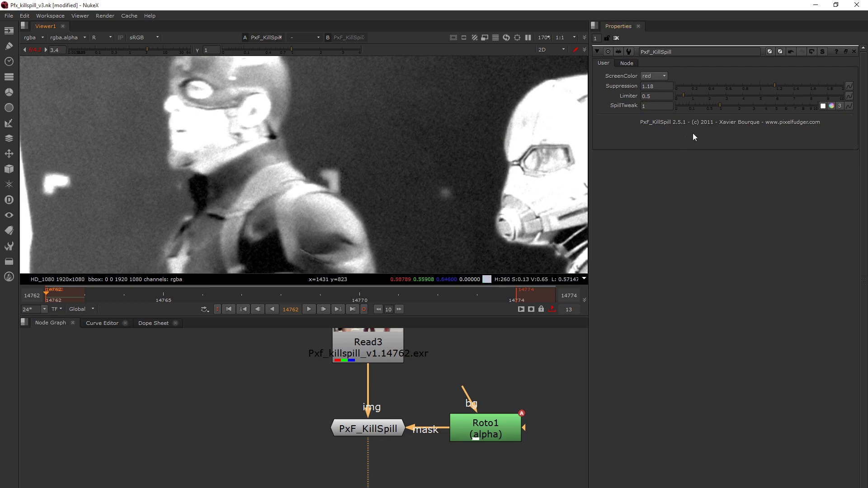
left_click_drag(718, 104, 675, 110)
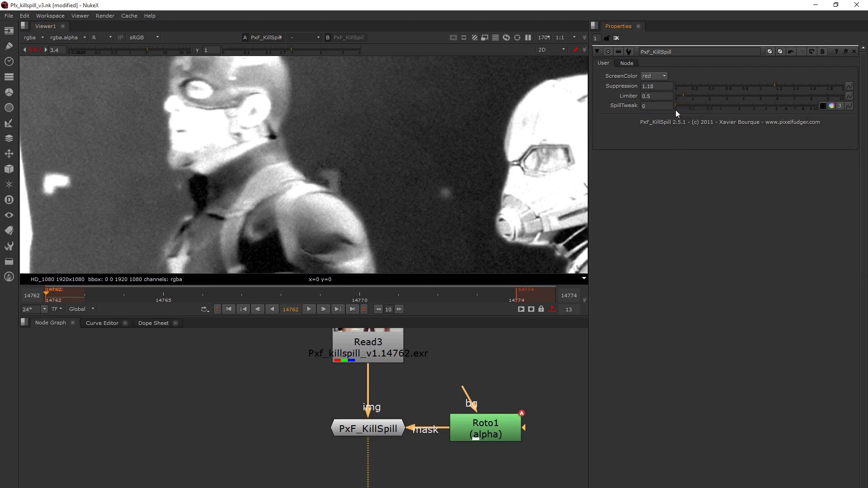
Set the PxF_KillSpill SpillTweak to -0.2 and the Limiter to 0.7.
left_click(650, 109)
key("BackSpace")
type("-0.2")
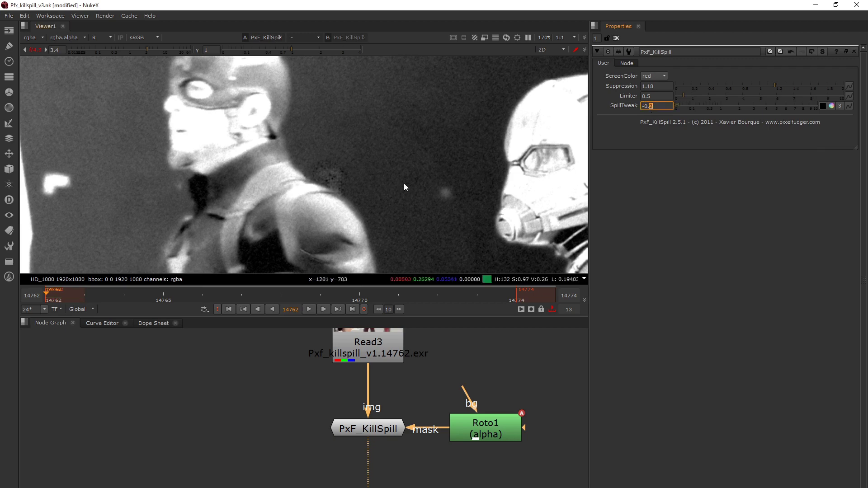
key("Return")
left_click(659, 98)
key("Up")
key("Up")
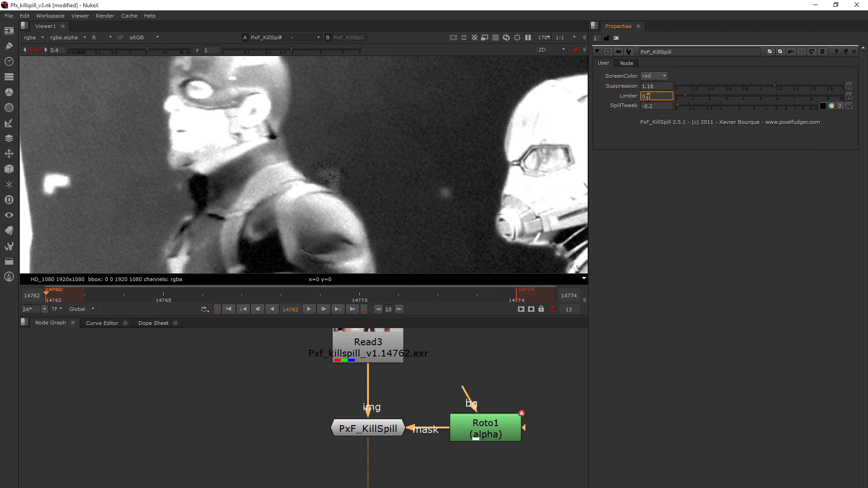
Set the PxF_KillSpill SpillTweak to -0.3 and the Limiter to 0.69.
left_click(650, 106)
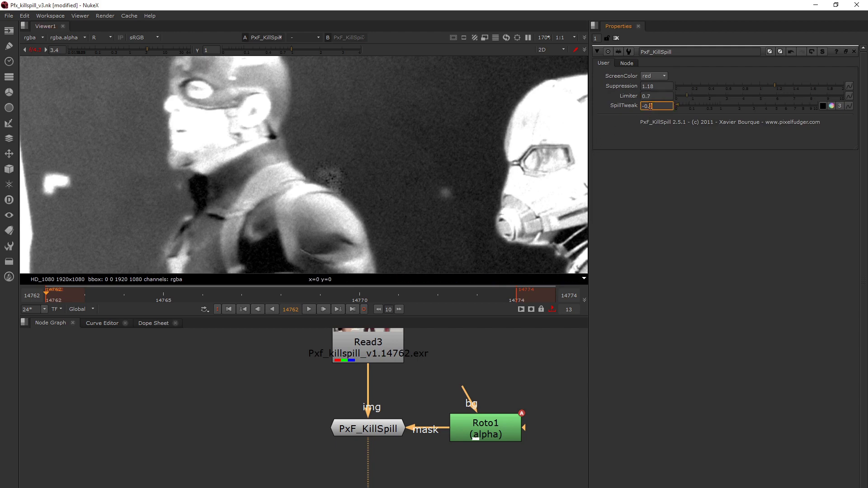
key("Down")
left_click(654, 98)
key("Down")
key("BackSpace")
type("9")
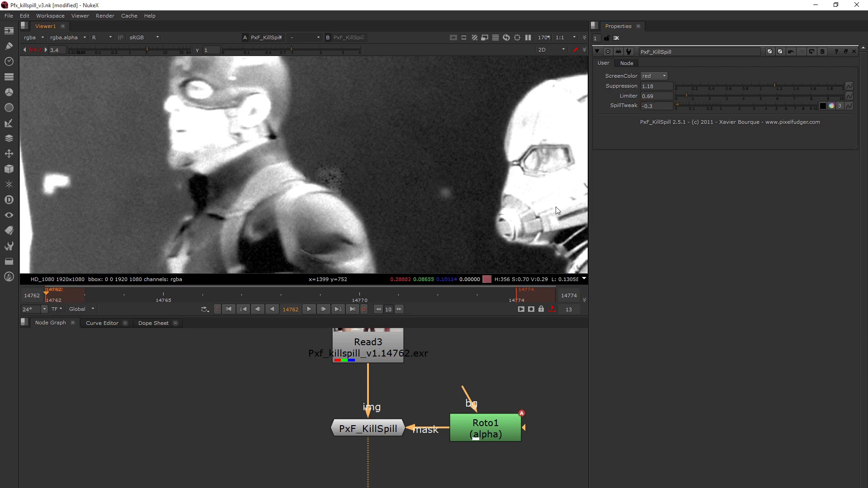
Split SpillTweak into separate RGB values and check the marker in the blue, red and green channels.
left_click(839, 106)
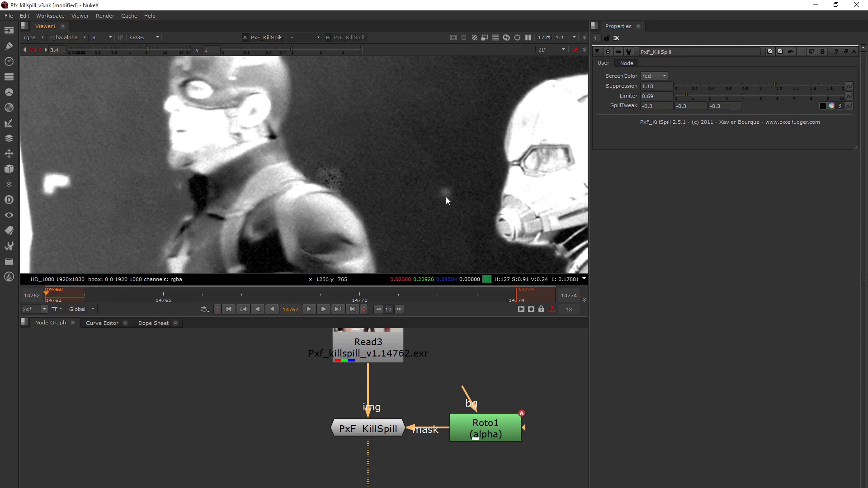
key("b")
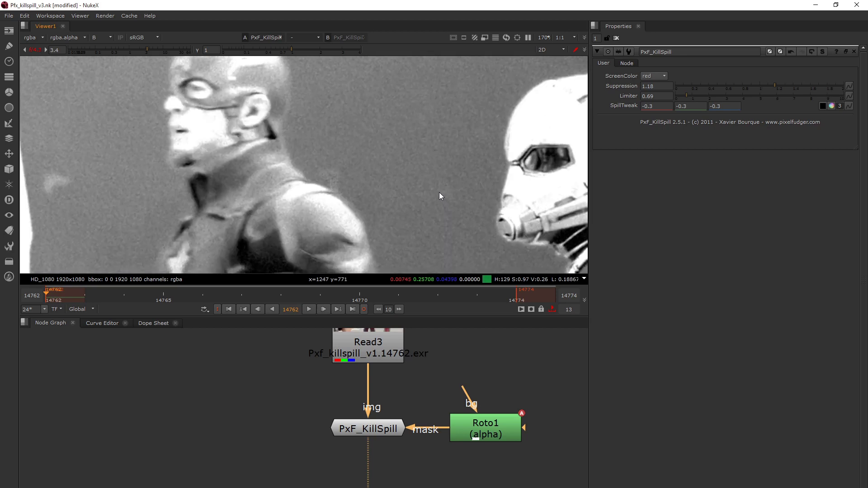
key("r")
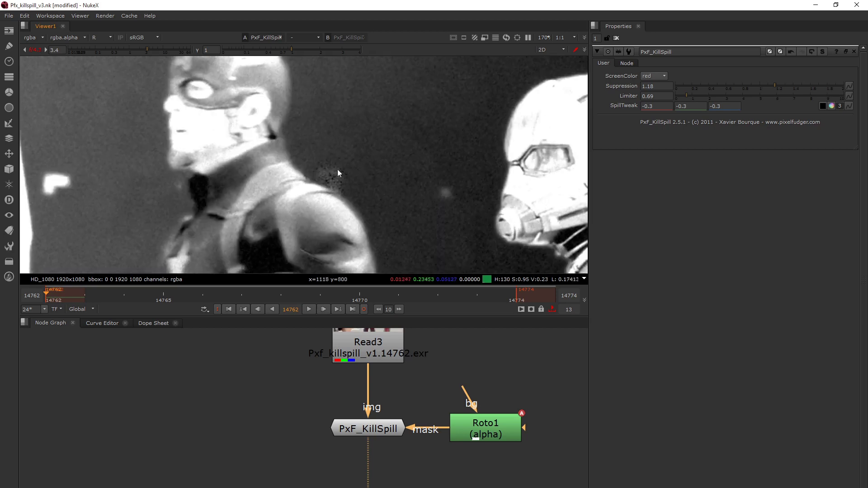
key("g")
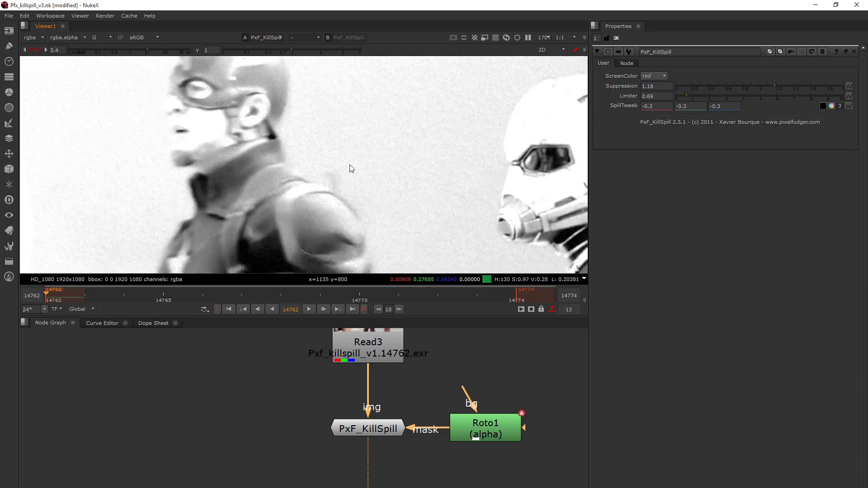
Lower the viewer gamma to 0.23 and set the green SpillTweak value to 0.3 while viewing the green channel.
left_click_drag(284, 50, 256, 54)
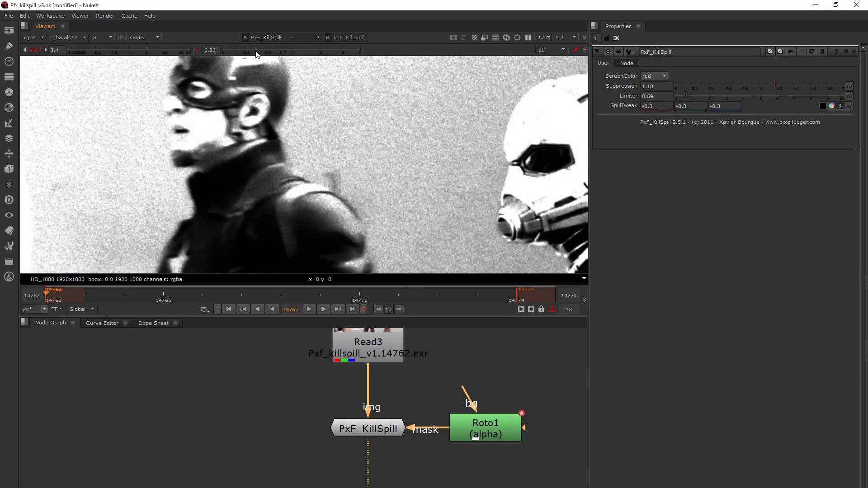
left_click(686, 106)
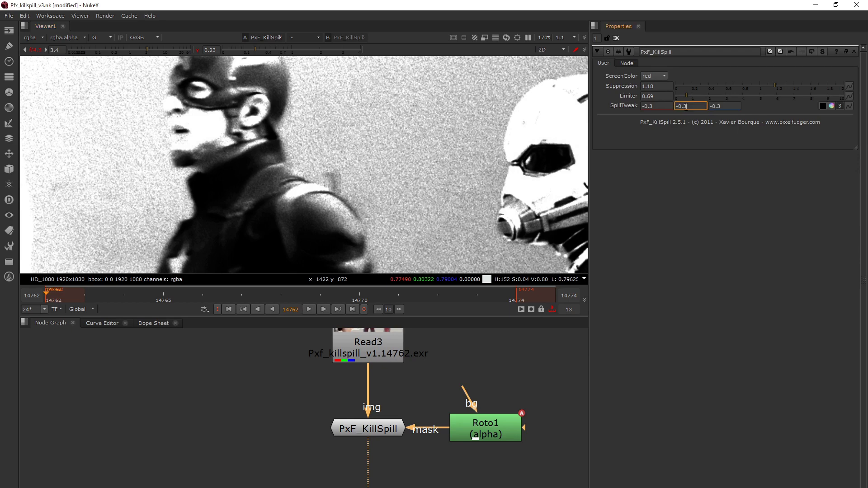
key("Up")
key("Up")
key("Up")
key("Up")
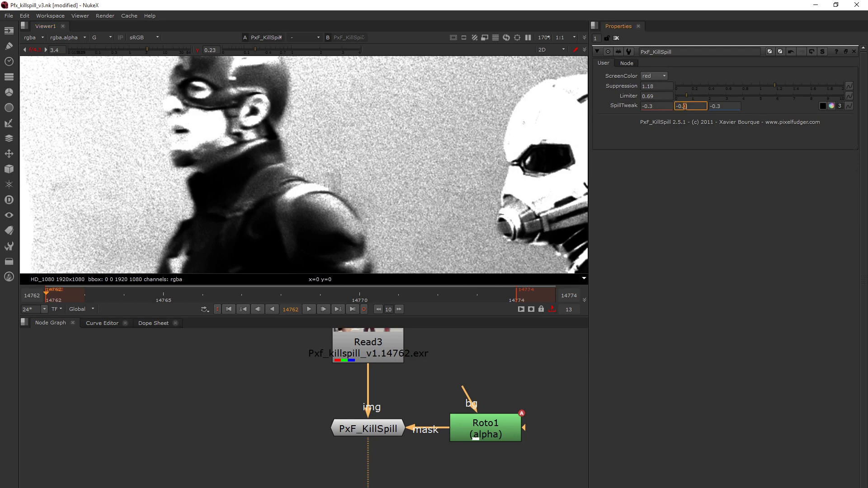
key("Up")
key("Up")
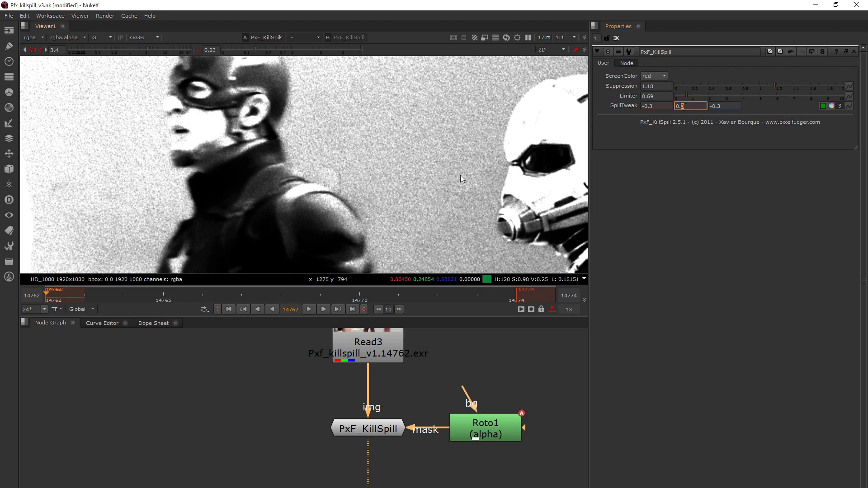
View the blue channel with the viewer gamma at 0.84 and set the blue SpillTweak value to -0.4.
key("b")
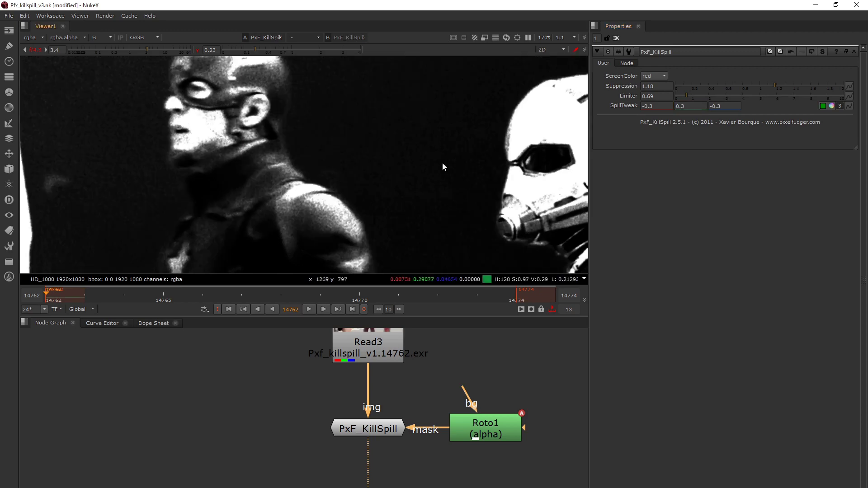
left_click_drag(258, 46, 286, 52)
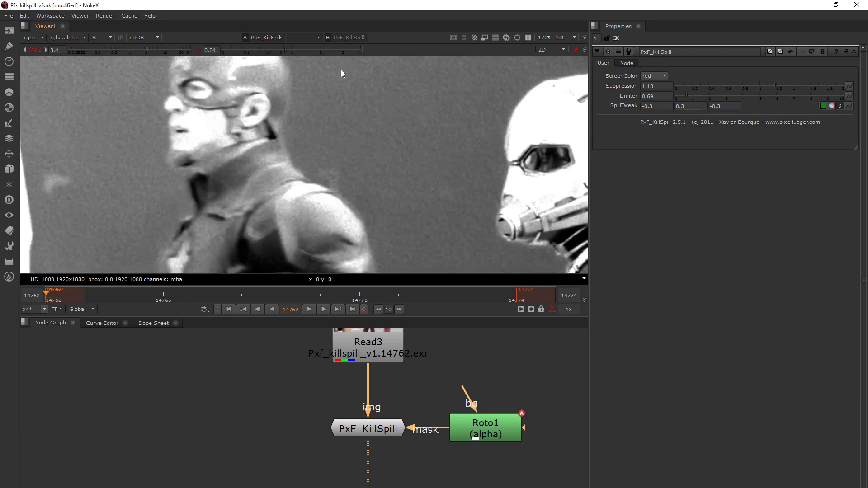
left_click(718, 106)
type("4")
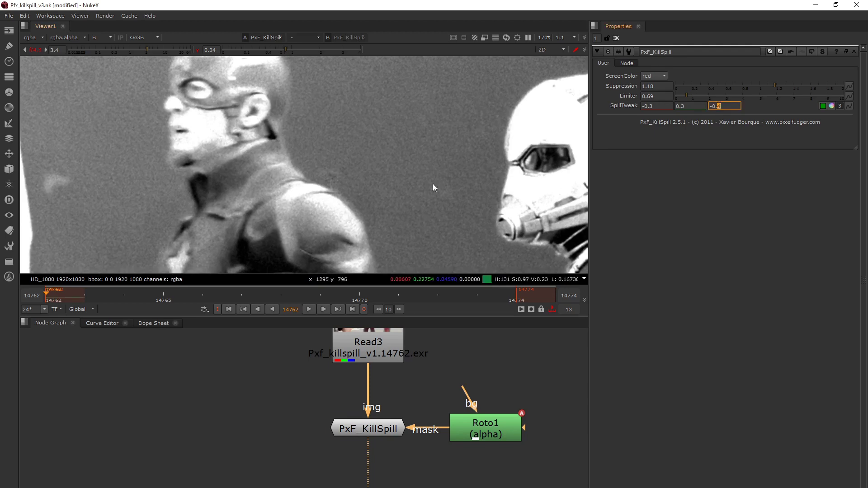
type("r")
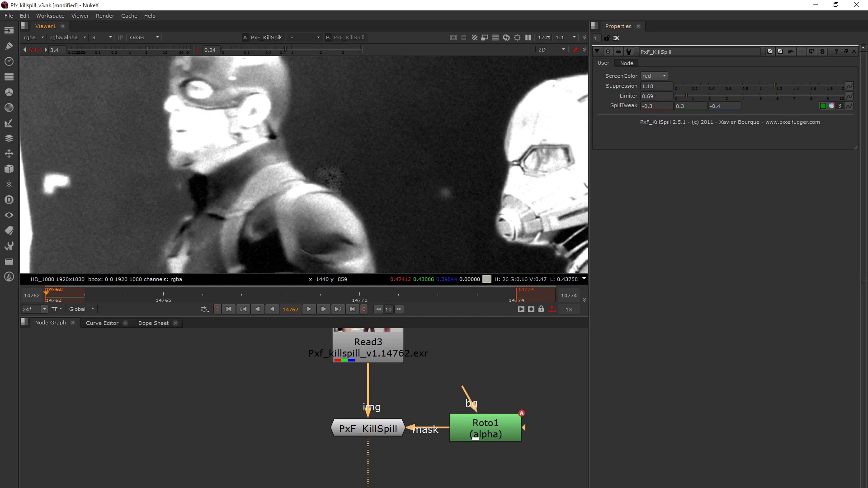
Set the Limiter to 0.49 and the Suppression to 1.14 while viewing the red channel.
left_click(648, 96)
key("Down")
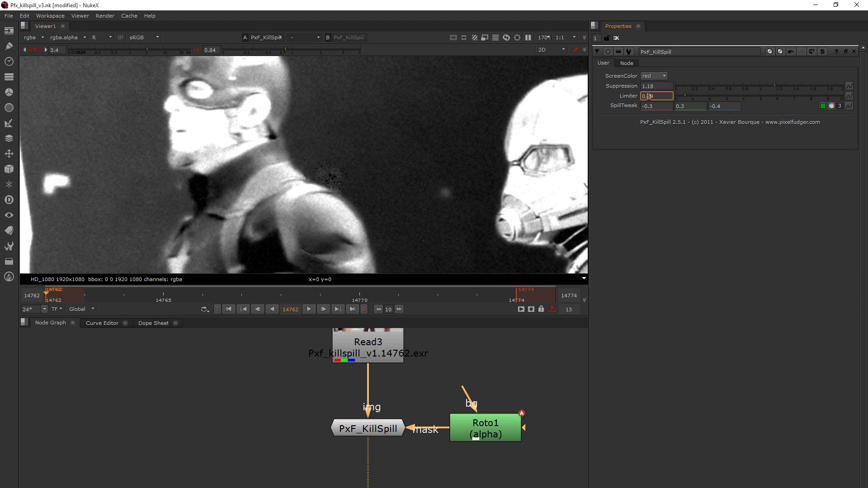
key("Down")
key("Up")
left_click(649, 86)
left_click(652, 96)
key("Down")
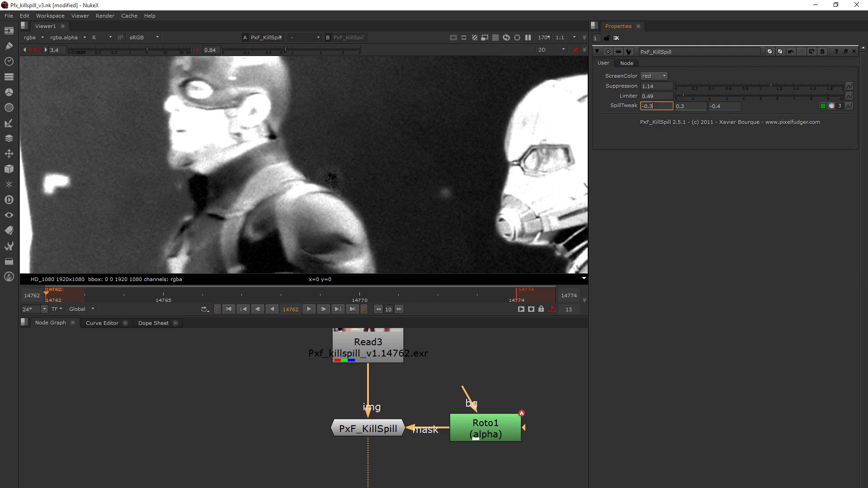
Set the red SpillTweak value to -0.2.
left_click(650, 105)
key("Up")
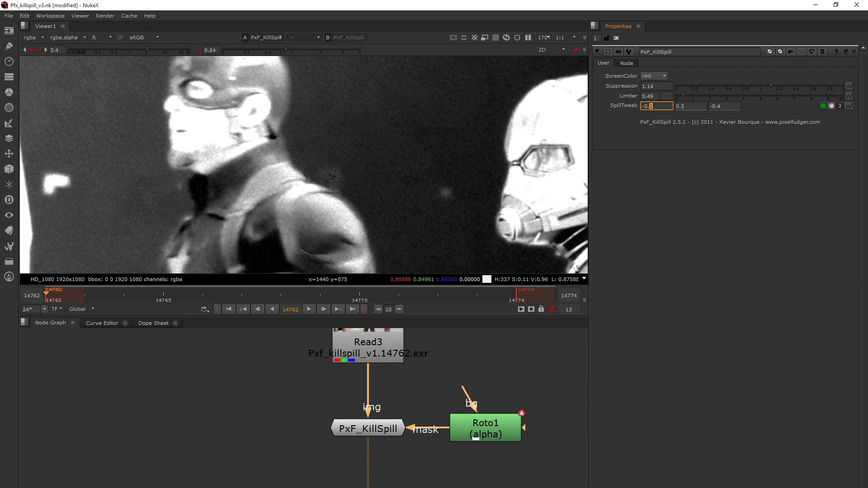
left_click_drag(656, 96, 641, 96)
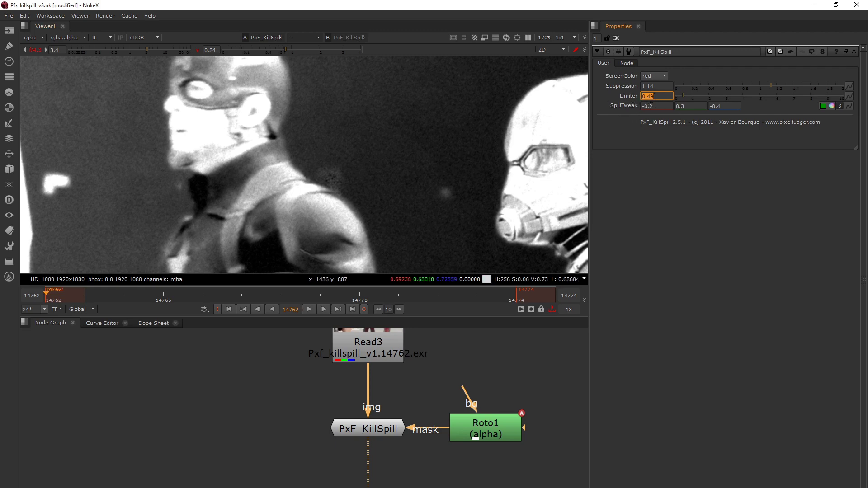
left_click(652, 106)
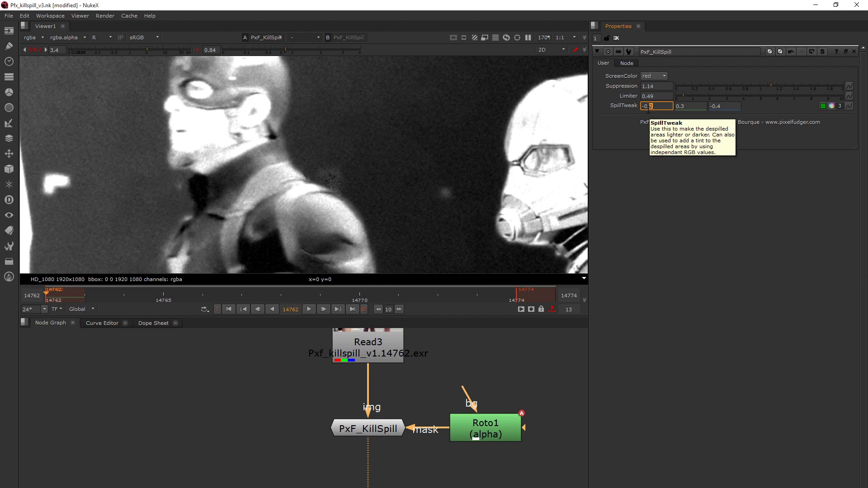
Set the PxF_KillSpill Suppression to 1.13 and the Limiter to 0.32.
left_click(652, 86)
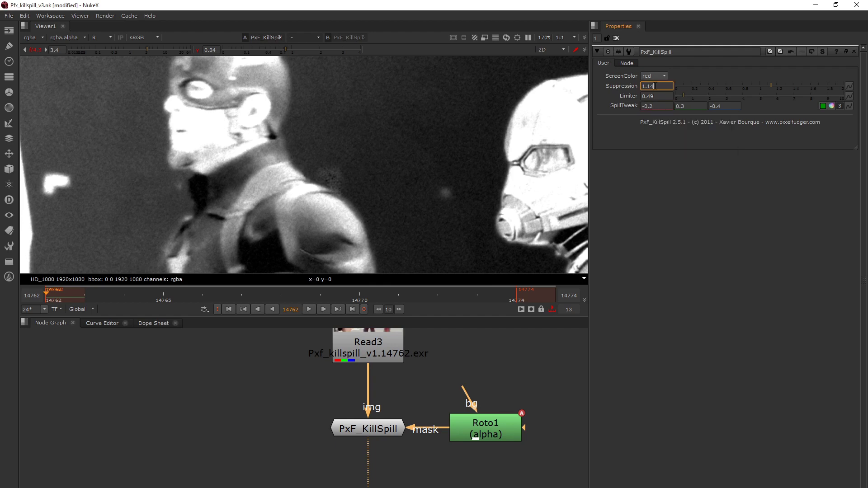
key("Down")
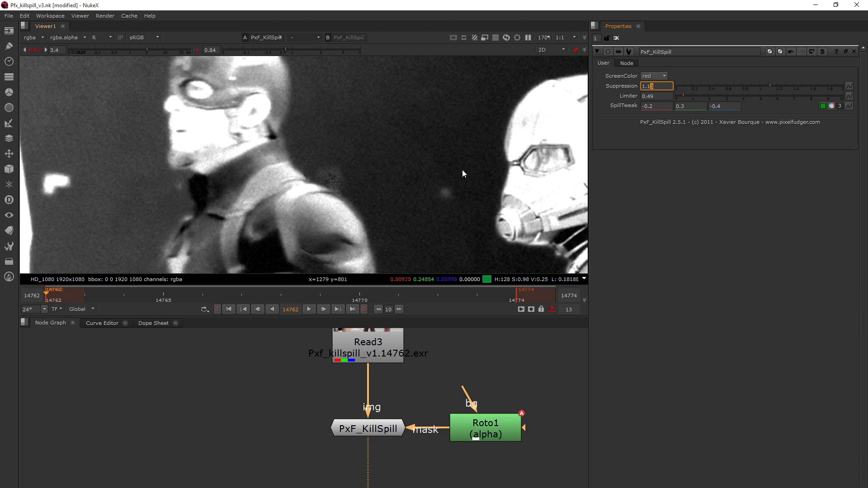
left_click(441, 171)
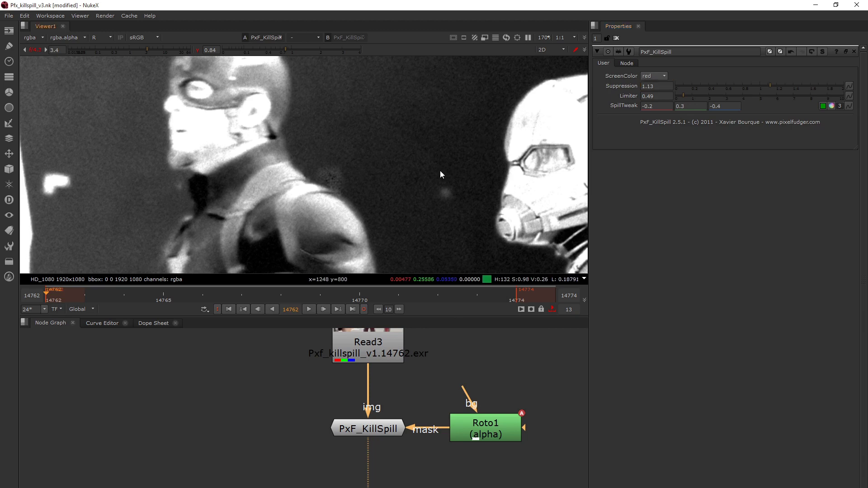
double_click(649, 96)
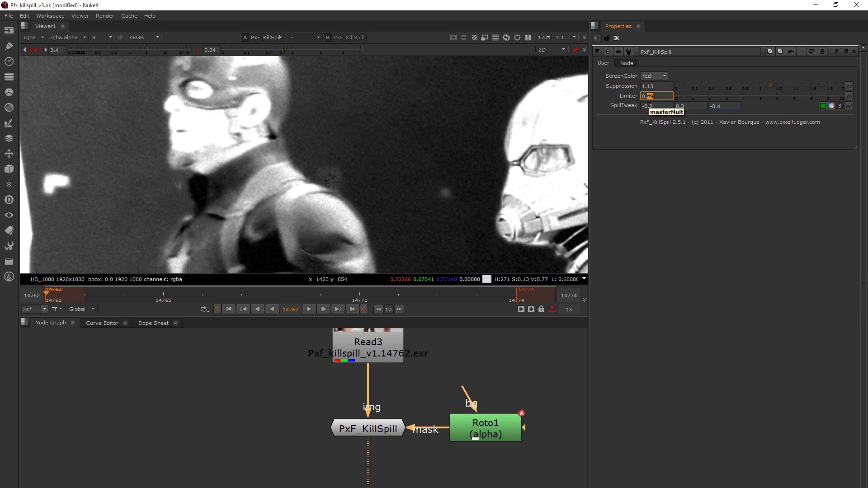
type("3")
left_click(483, 158)
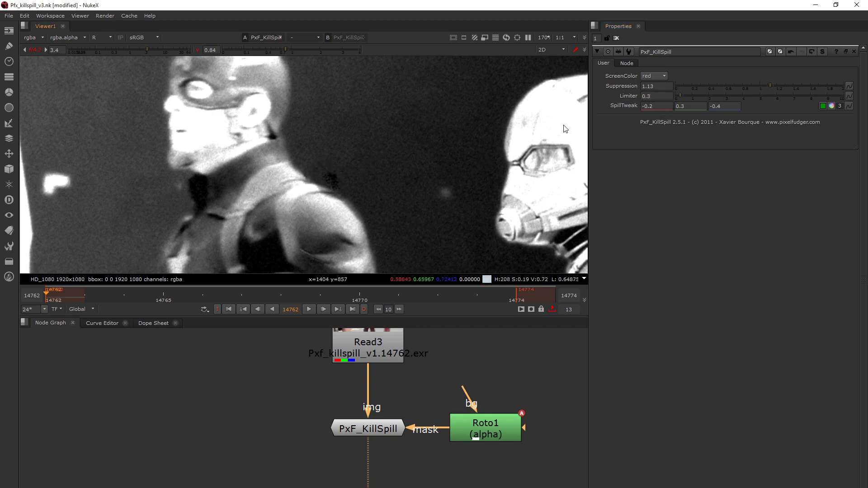
left_click(652, 95)
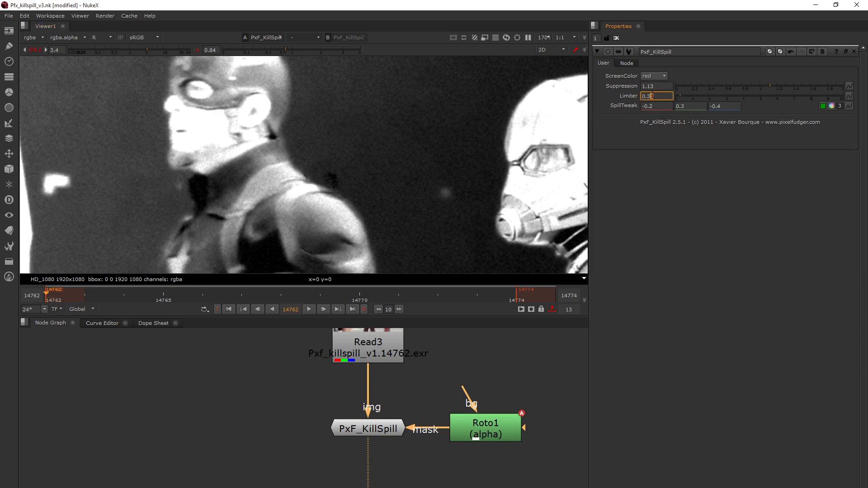
type("2")
left_click(457, 167)
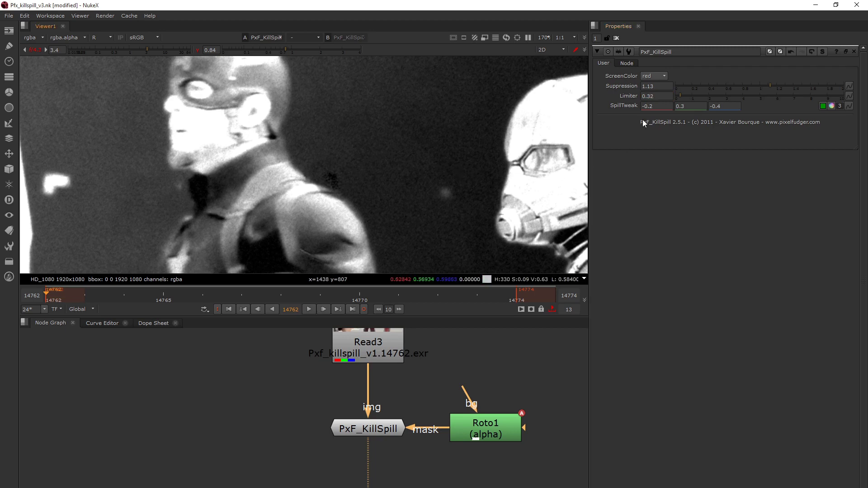
Adjust the red SpillTweak value to -0.14 while viewing the red channel.
left_click(651, 107)
left_click_drag(652, 108, 637, 110)
type(".13")
key("Return")
left_click(662, 107)
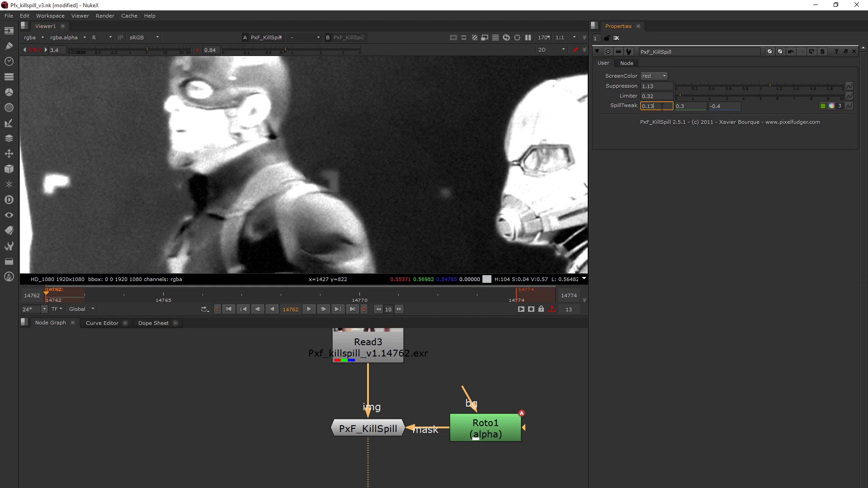
left_click_drag(662, 107, 651, 106)
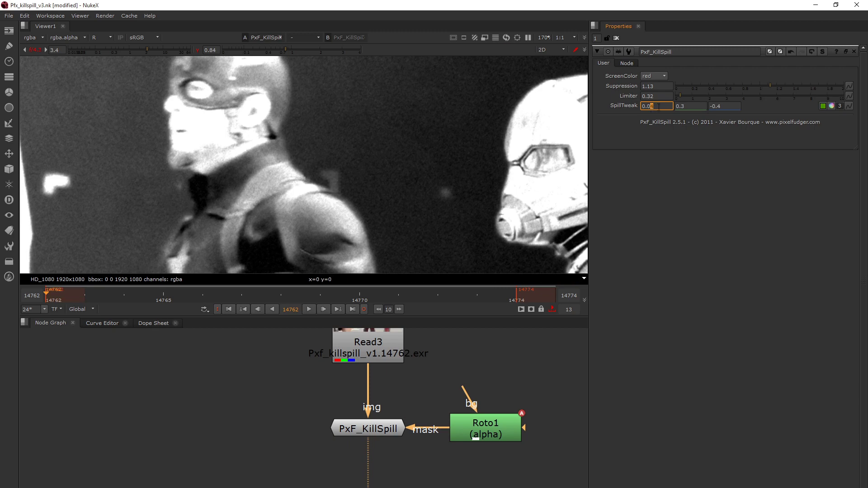
key("Down")
key("Down")
key("Down")
key("Down")
key("Down")
key("Down")
key("Down")
key("Down")
key("Down")
key("Down")
key("Down")
key("Down")
key("Down")
key("Down")
key("Down")
scroll(658, 106, "up", 1)
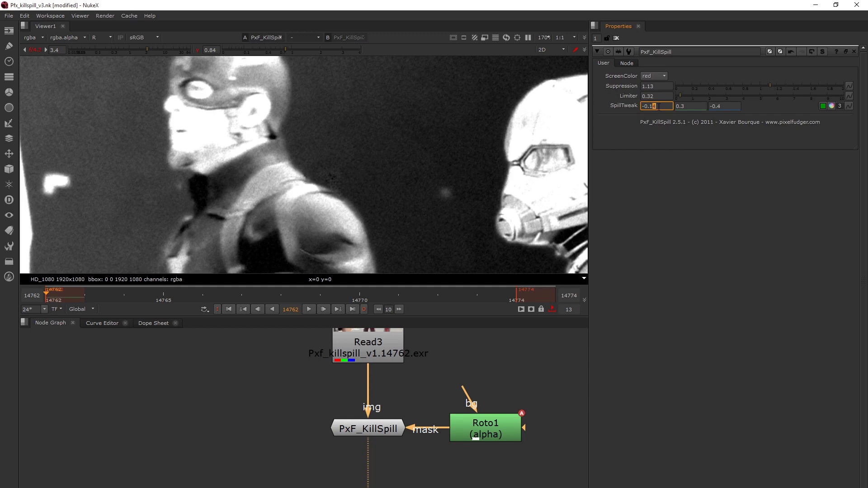
View the green channel with the viewer gamma at 0.27 and set the green SpillTweak value to 0.13.
left_click(686, 107)
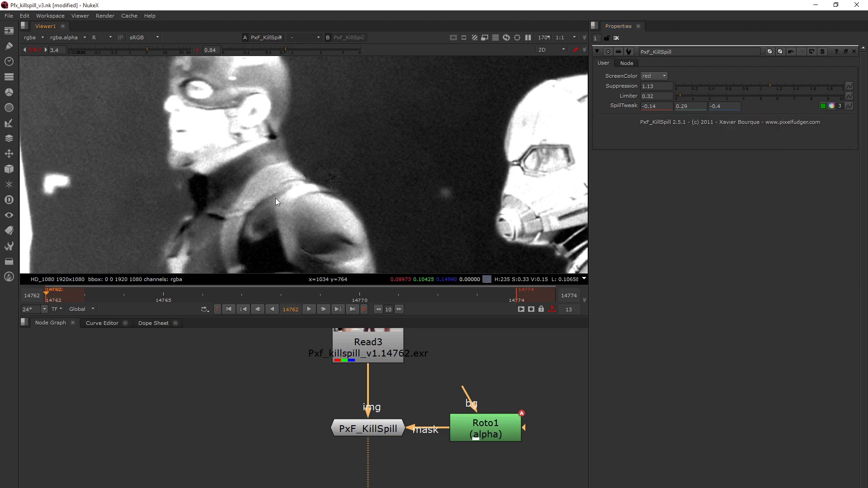
key("g")
left_click_drag(680, 96, 684, 104)
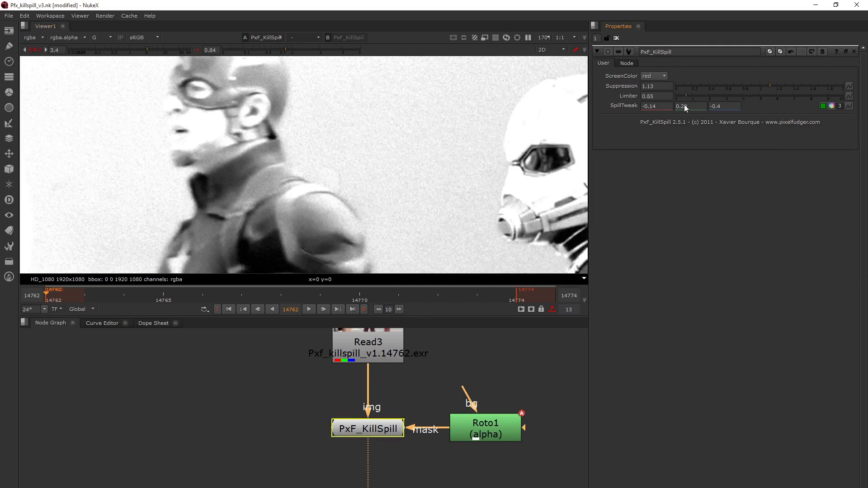
key("ctrl+z")
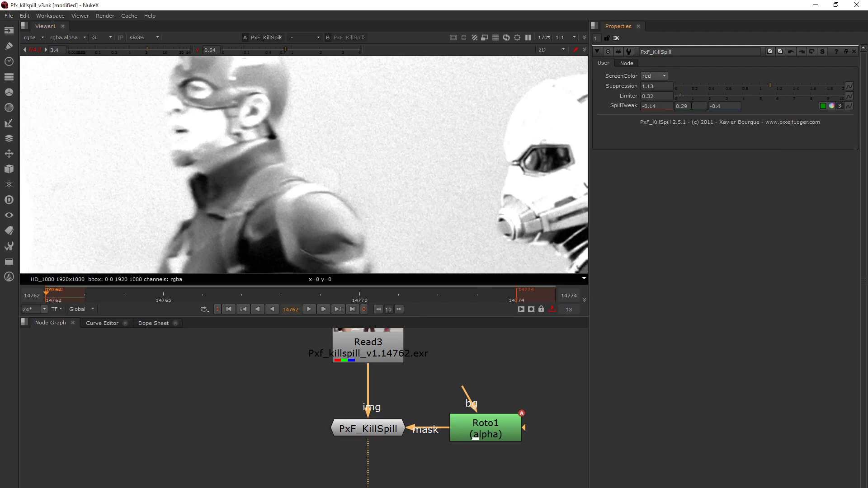
left_click(685, 106)
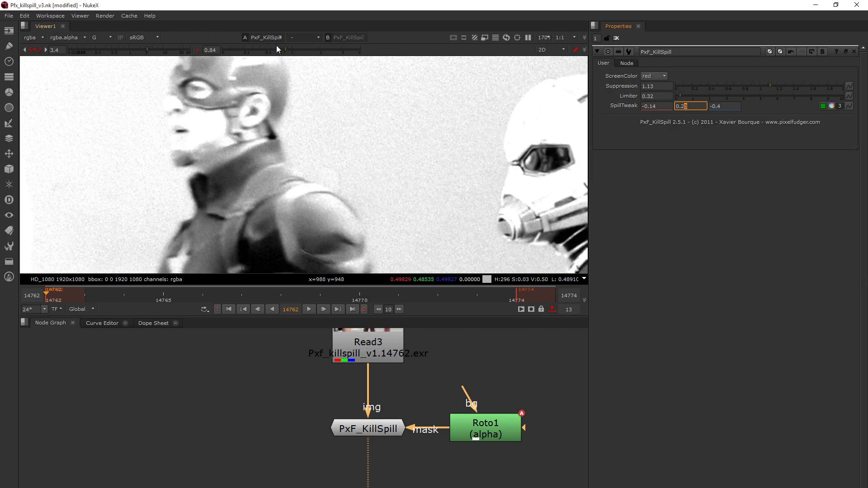
left_click_drag(281, 50, 259, 53)
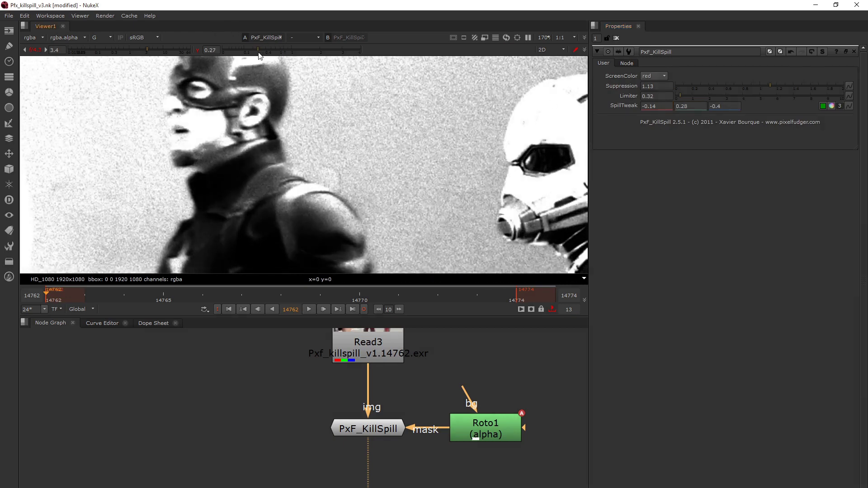
left_click(686, 105)
left_click(439, 161)
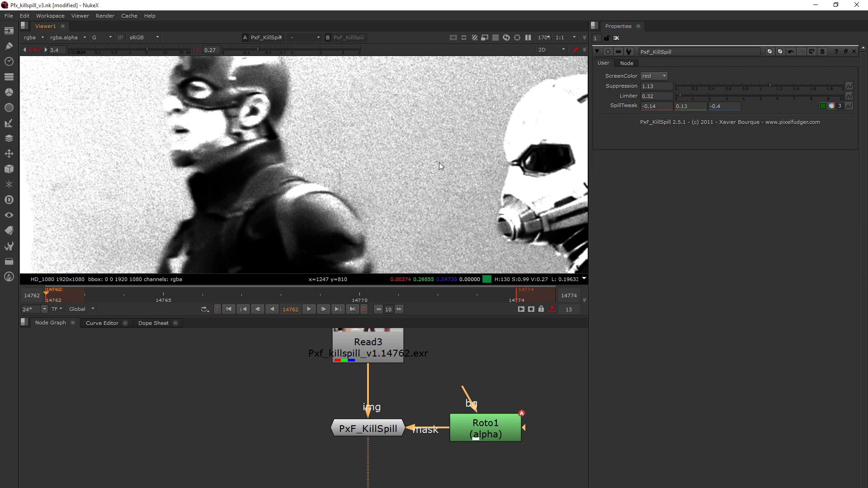
View the blue channel with the viewer gamma at 0.6 and set the blue SpillTweak value to -0.42.
key("b")
left_click_drag(257, 51, 275, 51)
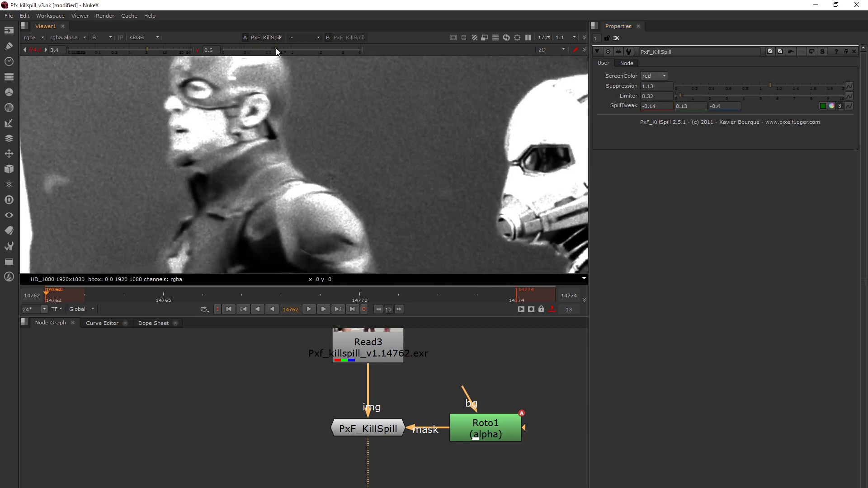
left_click(722, 107)
type("2")
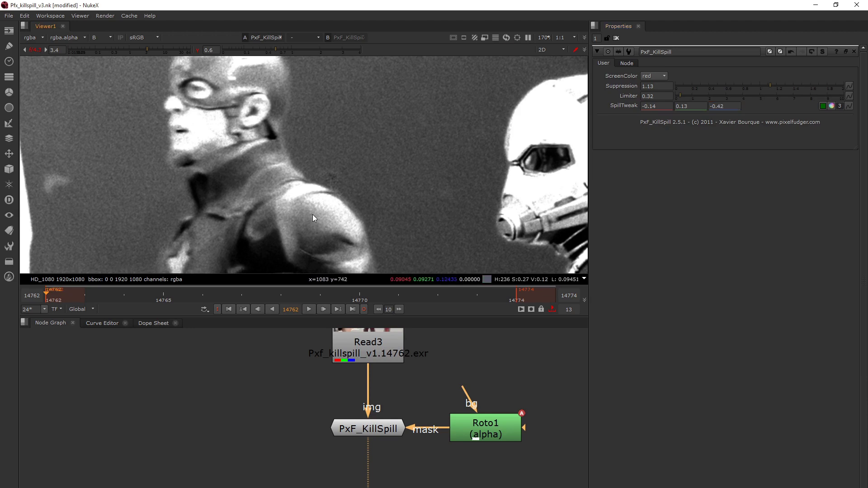
type("aa")
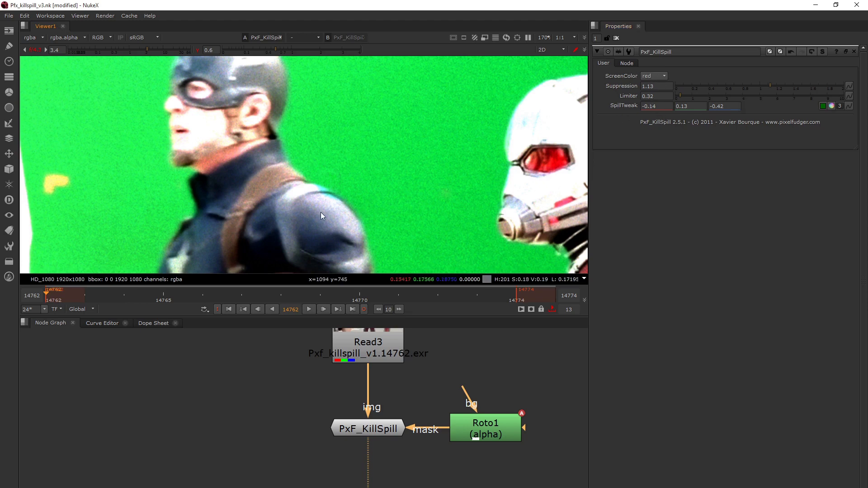
Return the viewer to full RGB and reset its gain and gamma to 1.
left_click(195, 49)
left_click(30, 50)
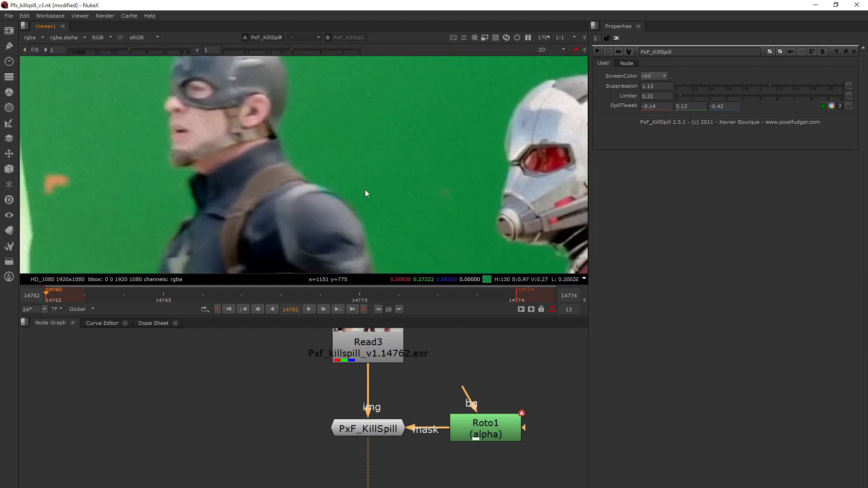
Compare the original Read3 plate with the PxF_KillSpill result around the marker beside the masked man's shoulder.
left_click(371, 429)
left_click(361, 396)
key("2")
left_click(351, 431)
left_click(360, 350)
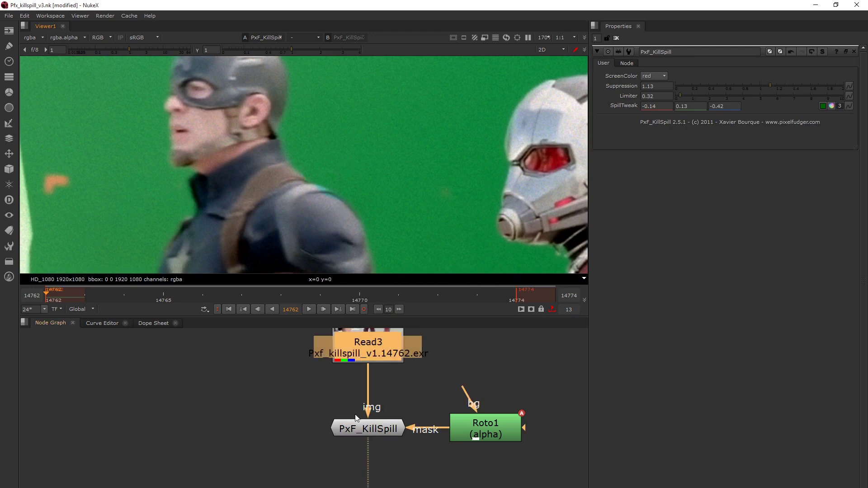
left_click(361, 431)
left_click(365, 354)
key("1")
key("2")
key("1")
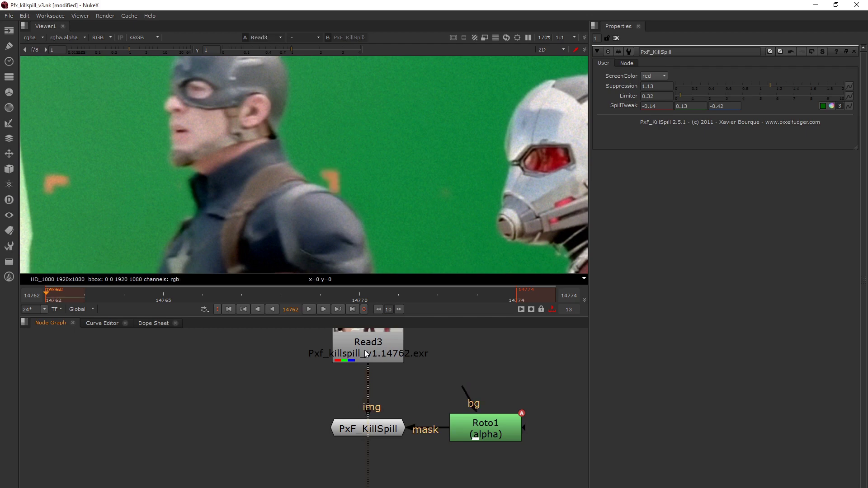
key("2")
key("1")
key("2")
key("1")
key("2")
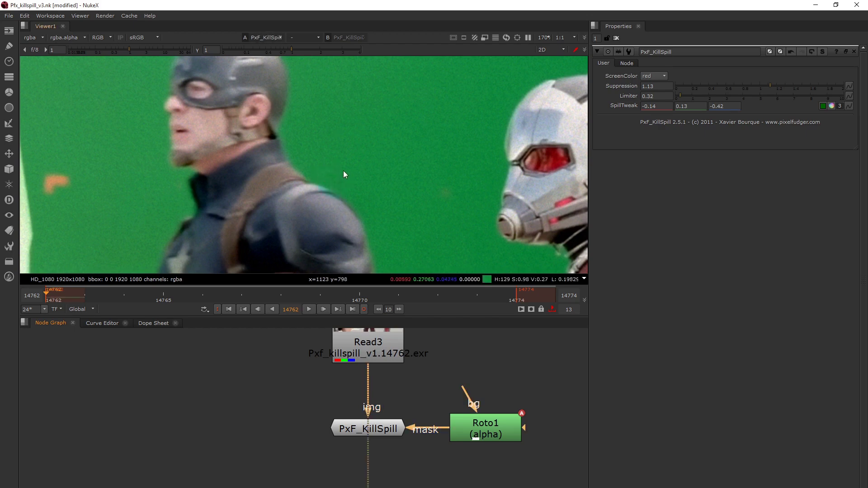
Save the script.
scroll(352, 192, "up", 3)
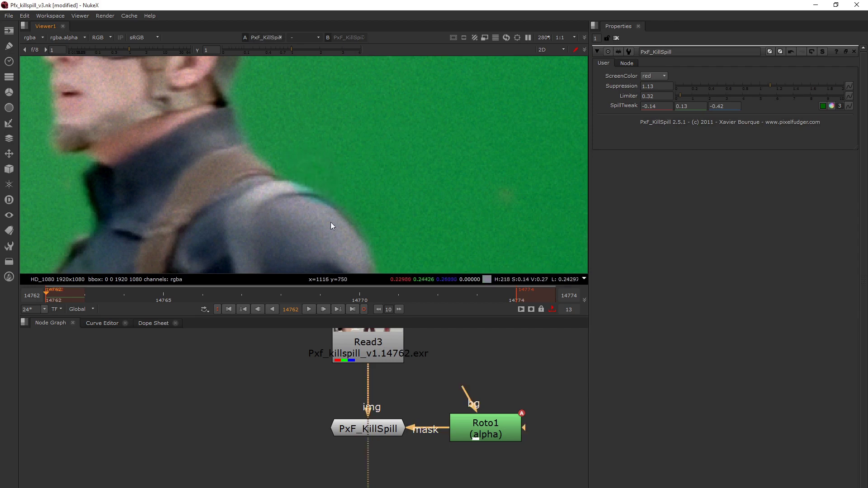
key("ctrl+s")
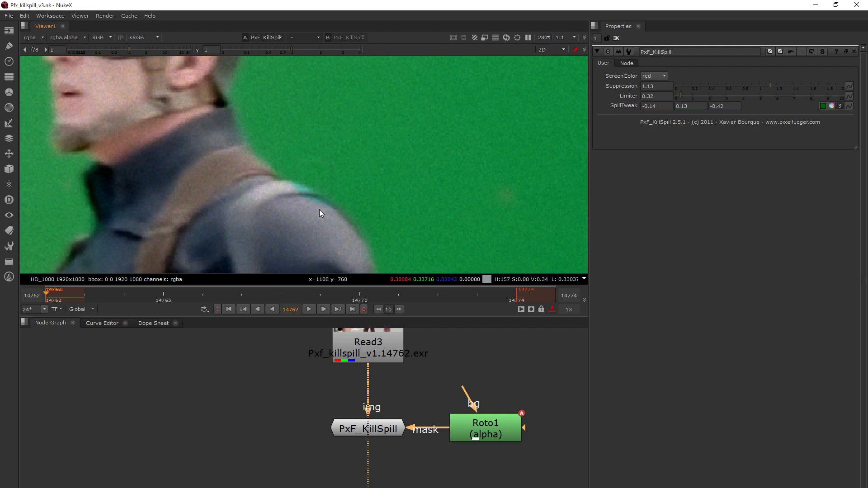
Open Roto1 and pull the lower Bezier1 points inward off the shoulder edge, checking against the original plate.
double_click(483, 435)
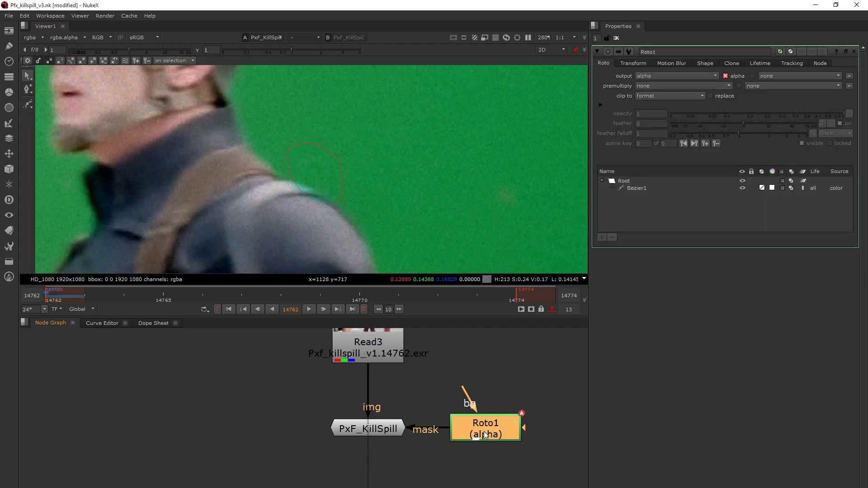
left_click(292, 179)
left_click(288, 149)
left_click(314, 143)
left_click(339, 163)
left_click(338, 204)
left_click(305, 203)
left_click(292, 180)
key("1")
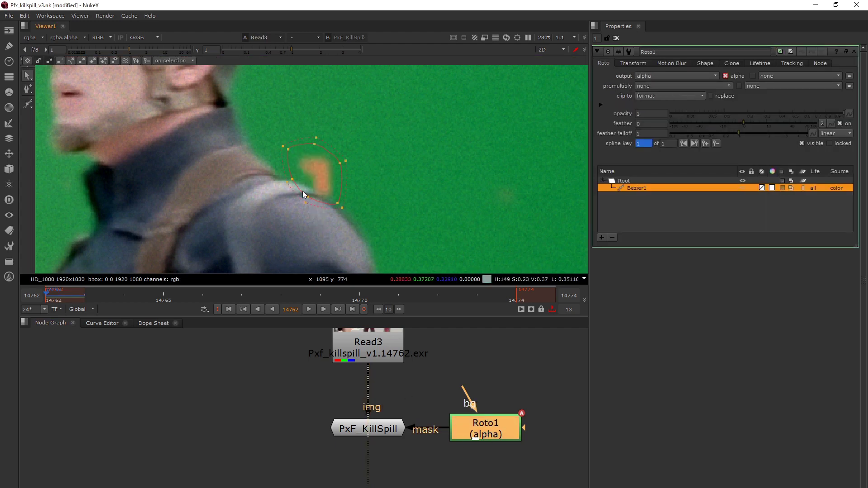
left_click_drag(287, 183, 291, 176)
left_click_drag(337, 203, 307, 179)
key("2")
key("o")
key("1")
key("2")
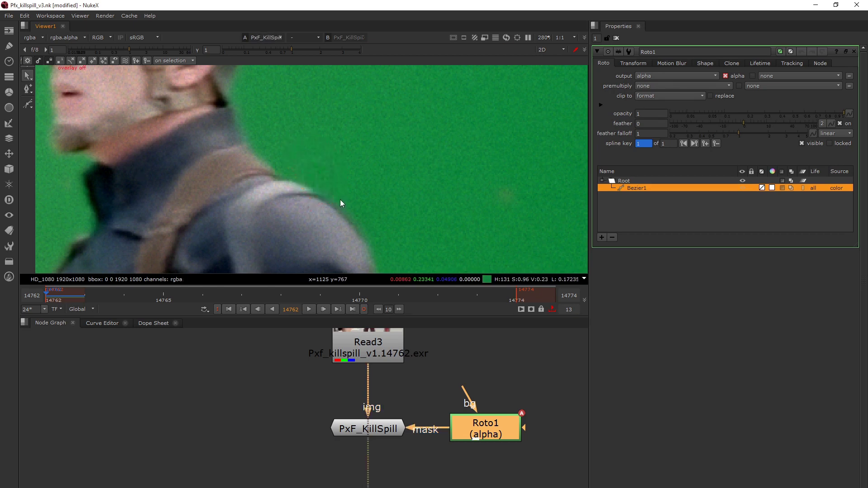
Refine the lower corner of Bezier1 along the shoulder edge and compare the result with the overlay hidden.
key("o")
left_click_drag(339, 197, 312, 181)
key("1")
key("2")
key("o")
key("o")
key("o")
key("1")
Check the marker removal against the original plate and in the red, green and blue channels, including a wider view.
scroll(332, 208, "down", 2)
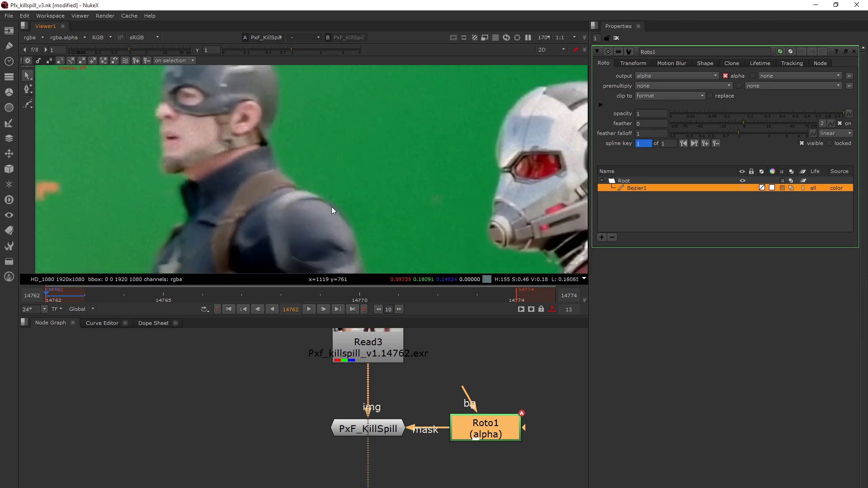
key("2")
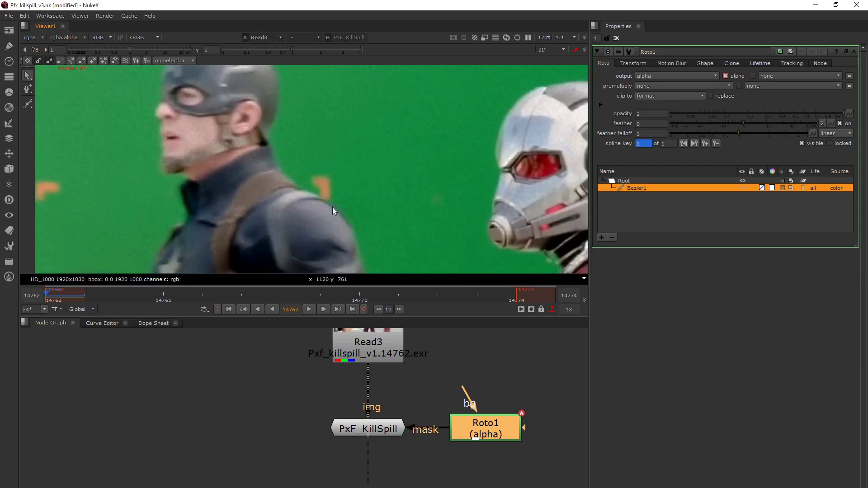
scroll(319, 186, "up", 2)
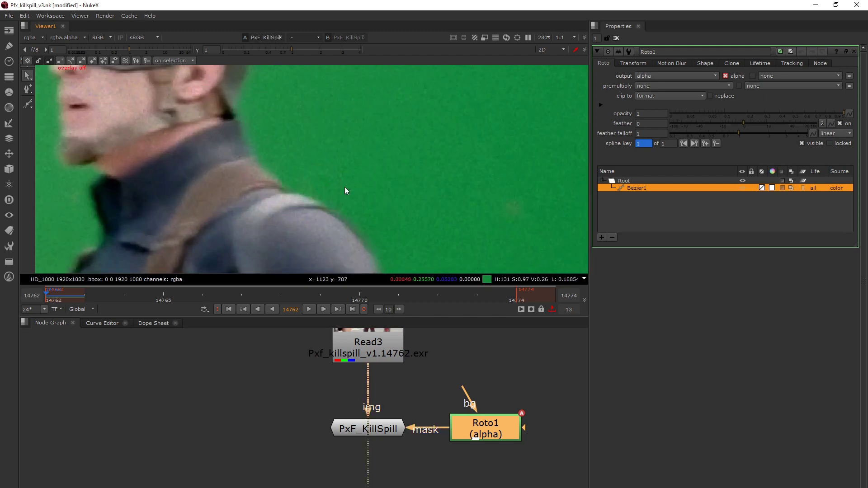
scroll(347, 188, "down", 2)
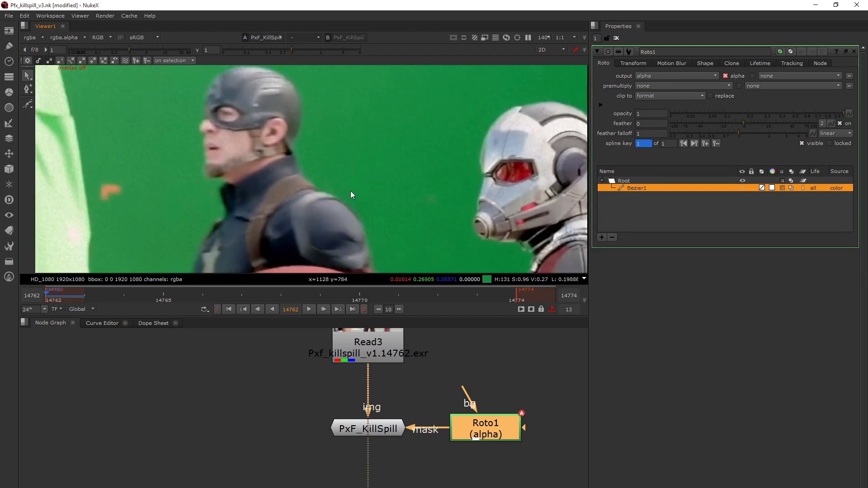
key("r")
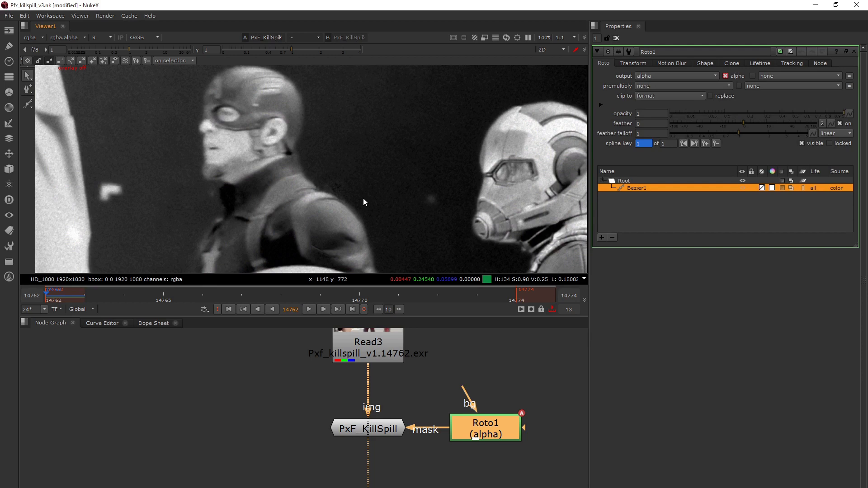
key("g")
key("b")
key("b")
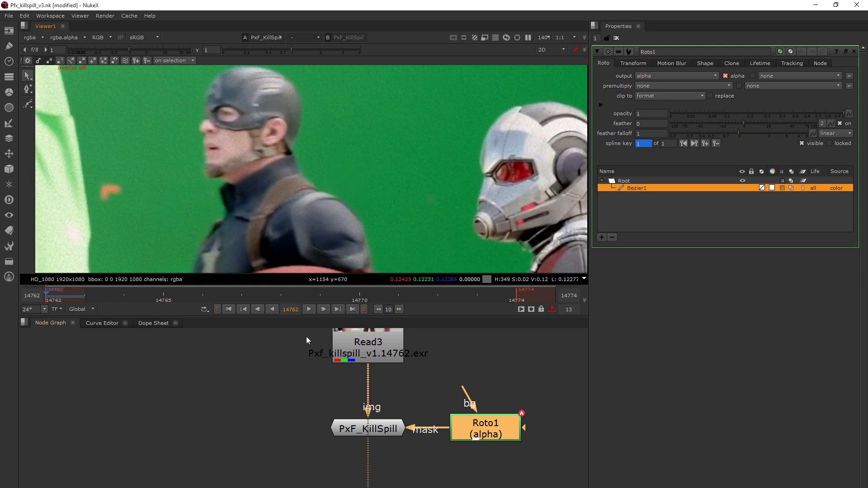
scroll(252, 148, "down", 2)
middle_click_drag(269, 120, 334, 156)
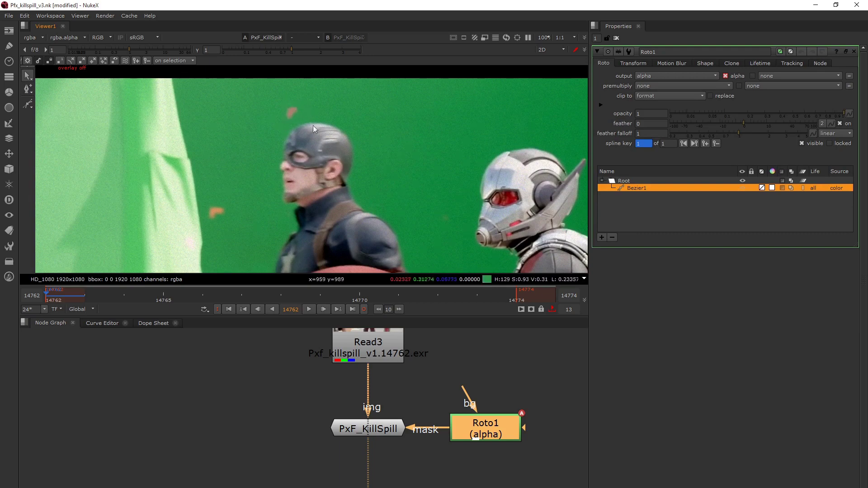
Draw a second closed Bezier in Roto1 around the tracking marker just above the masked actor's helmet.
left_click(365, 430)
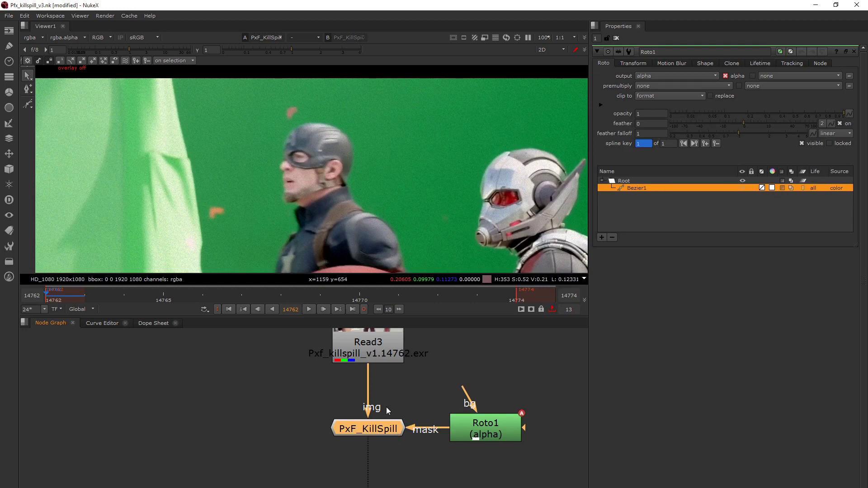
left_click(484, 424)
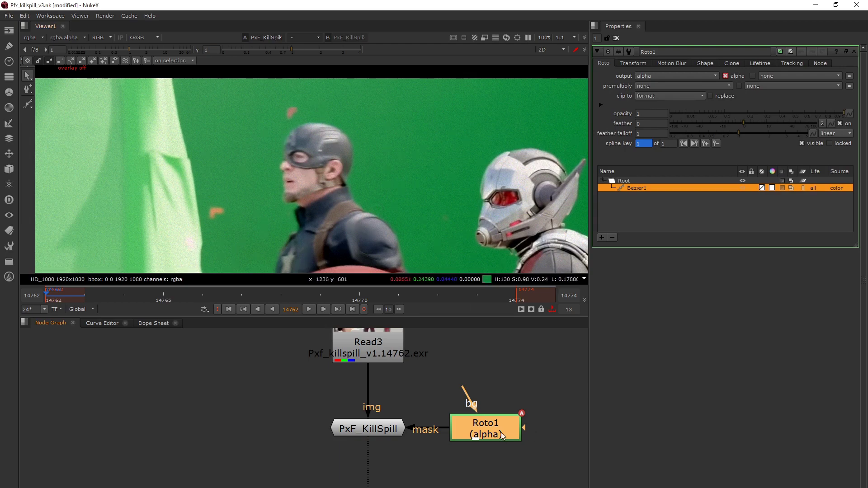
left_click(30, 104)
left_click(53, 103)
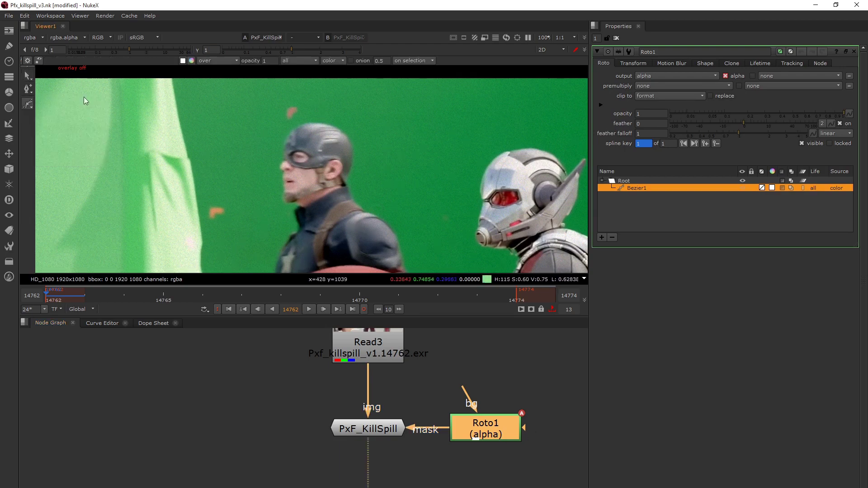
left_click(290, 100)
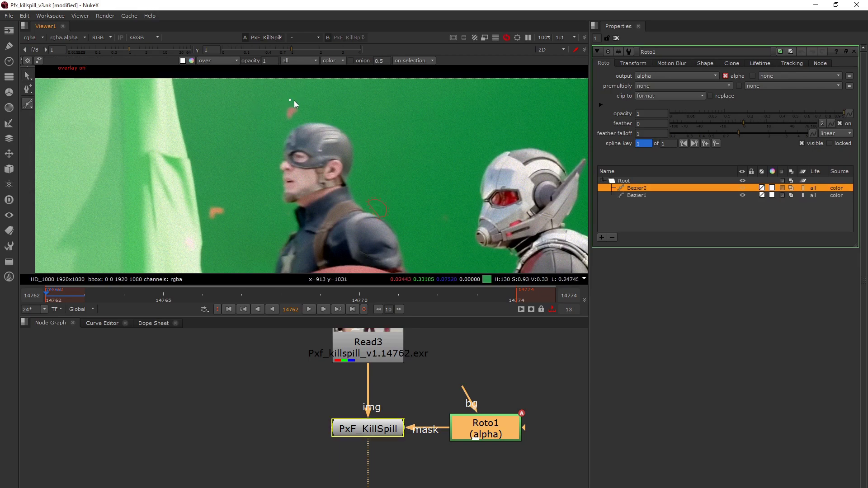
left_click(300, 101)
left_click(299, 116)
left_click(281, 111)
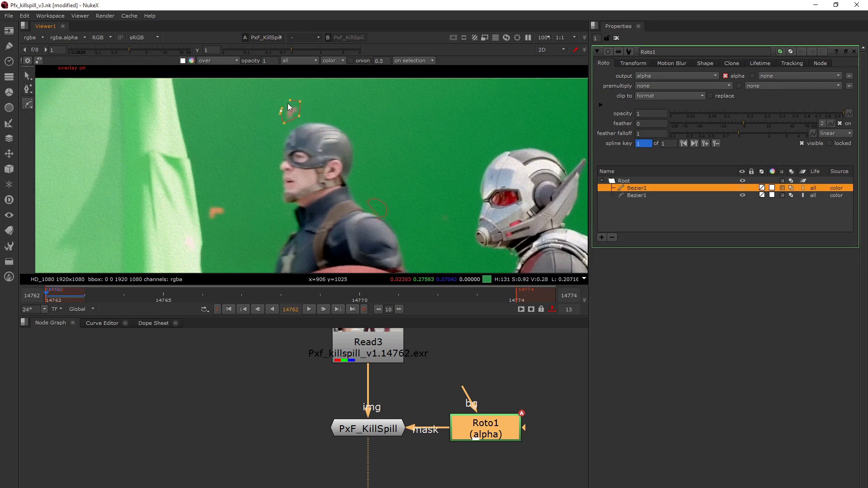
left_click(290, 100)
left_click(320, 133)
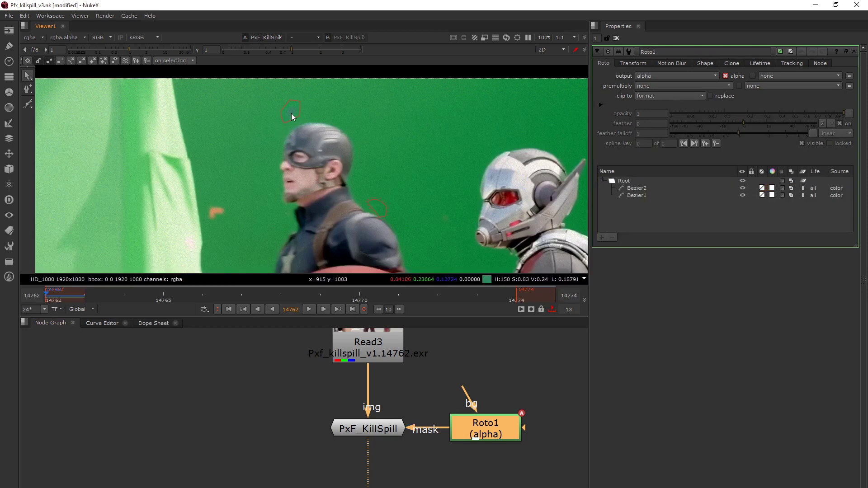
Examine the marker above the helmet with the overlay hidden, both close up and in the wider frame.
key("o")
scroll(296, 119, "up", 5)
scroll(293, 118, "down", 5)
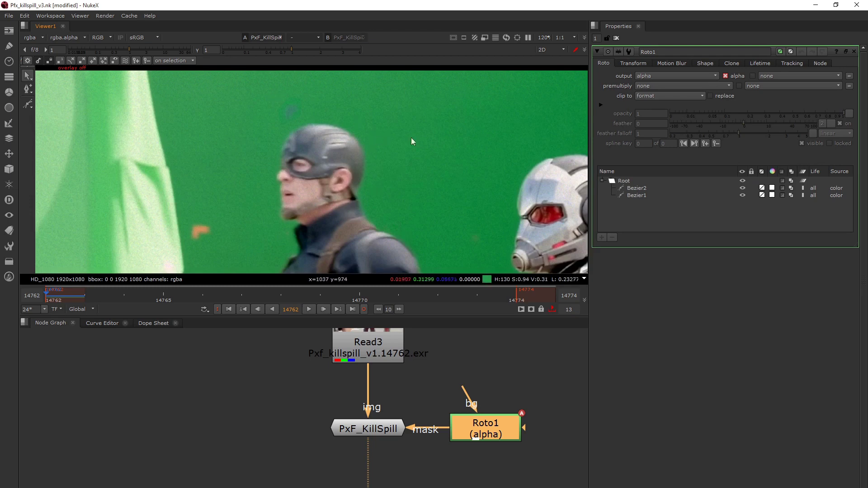
scroll(473, 167, "down", 4)
scroll(441, 158, "up", 1)
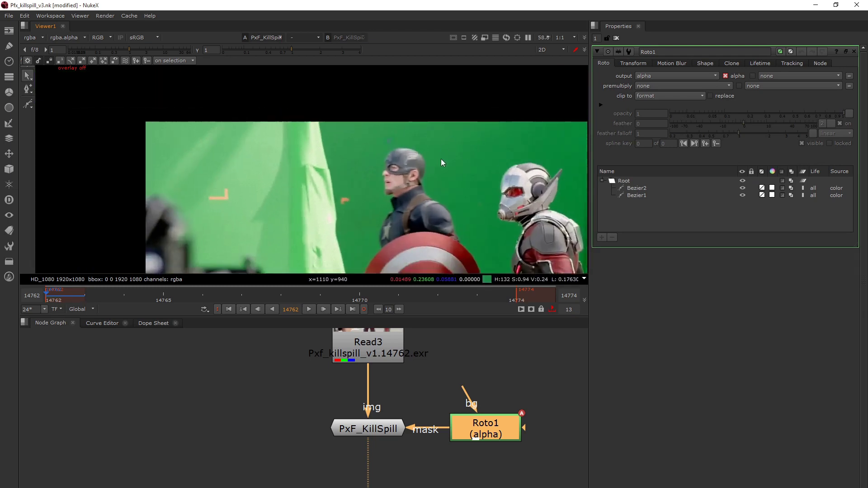
scroll(441, 159, "up", 1)
scroll(441, 158, "down", 1)
scroll(441, 159, "up", 1)
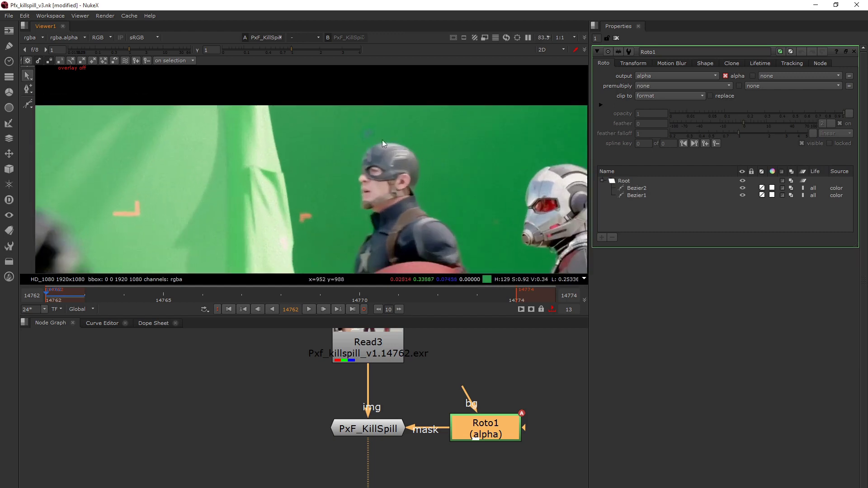
scroll(377, 142, "up", 3)
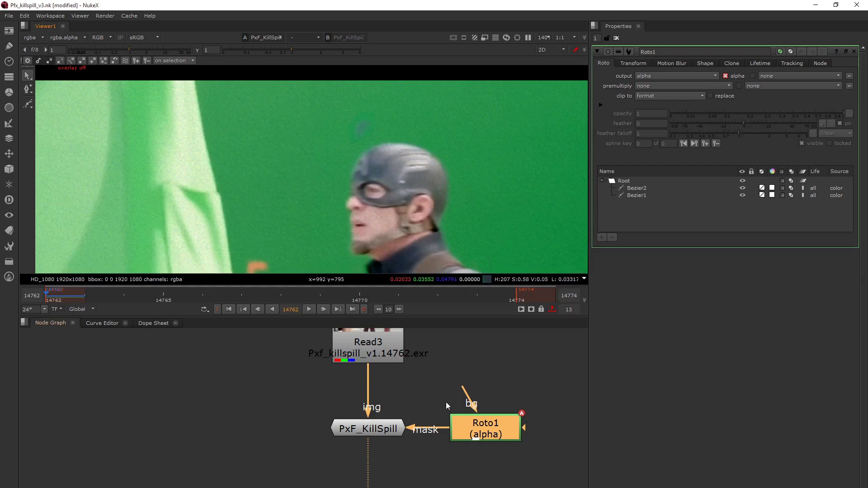
Show the overlay again and delete the Bezier around the marker above the helmet from Roto1.
key("o")
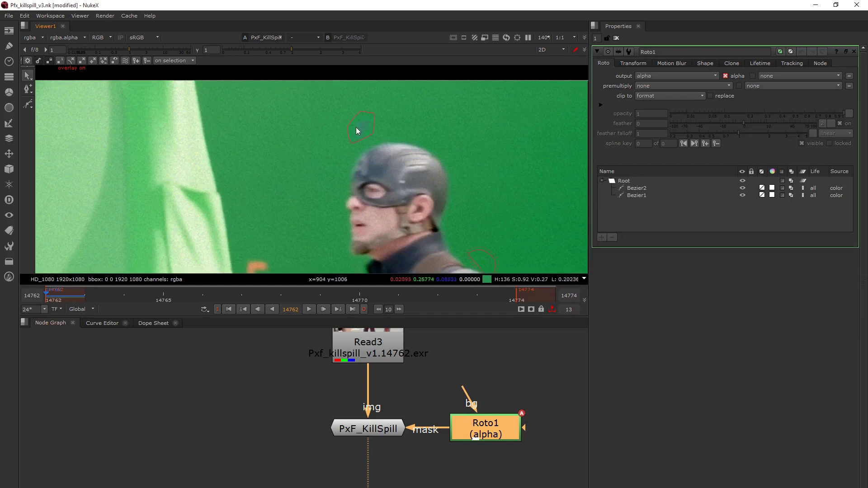
left_click(371, 128)
left_click_drag(322, 105, 394, 150)
key("Delete")
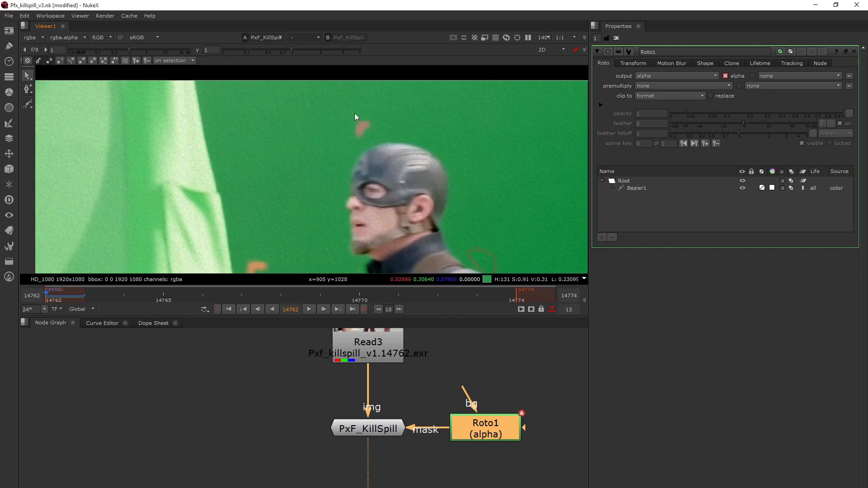
Add a duplicate of the PxF_KillSpill node directly below the original in the node chain.
left_click(330, 404)
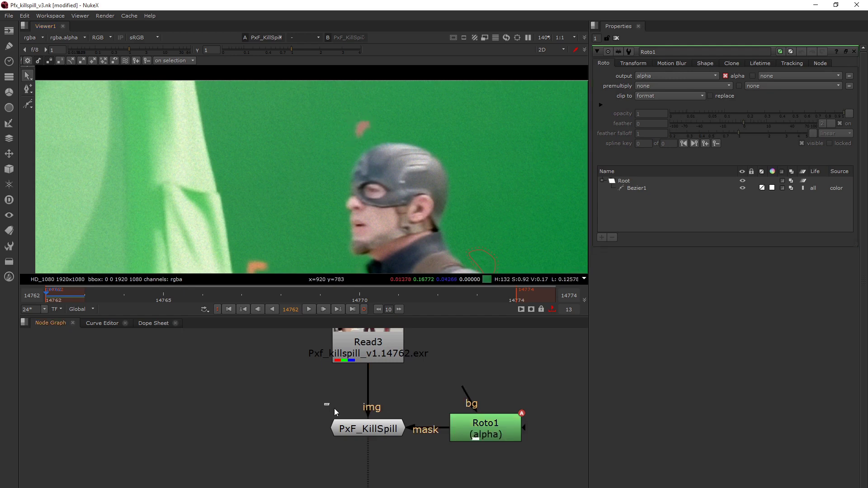
left_click(373, 431)
left_click(384, 473)
key("ctrl+v")
mouse_move(366, 481)
left_mouse_down()
mouse_move(347, 487)
mouse_move(384, 487)
mouse_move(365, 486)
left_mouse_up()
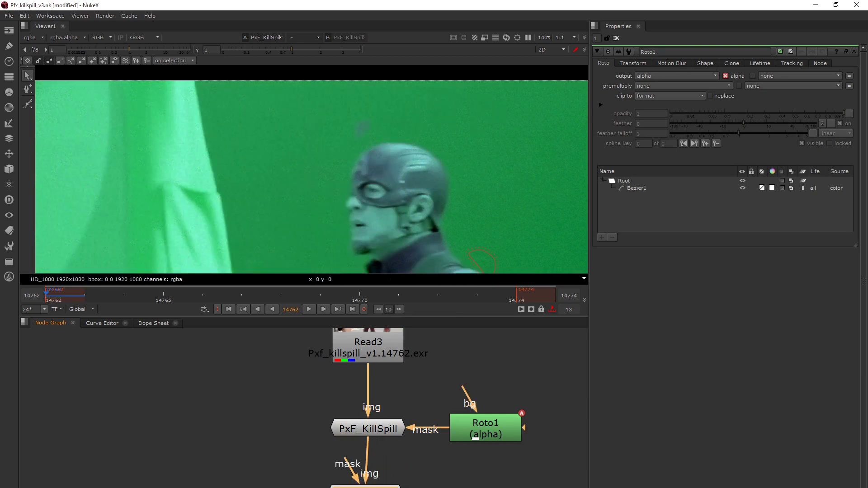
Create a new Roto node beside the duplicated KillSpill and connect it to that node's mask input.
left_click(462, 479)
key("o")
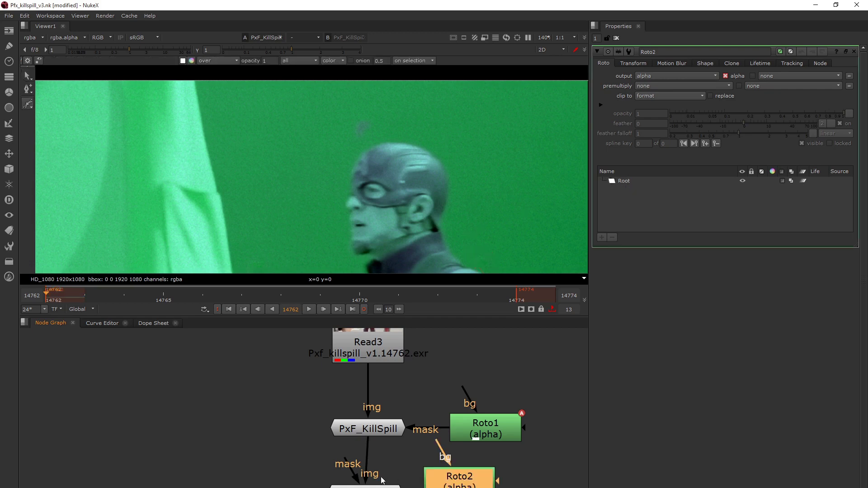
left_click_drag(350, 468, 469, 487)
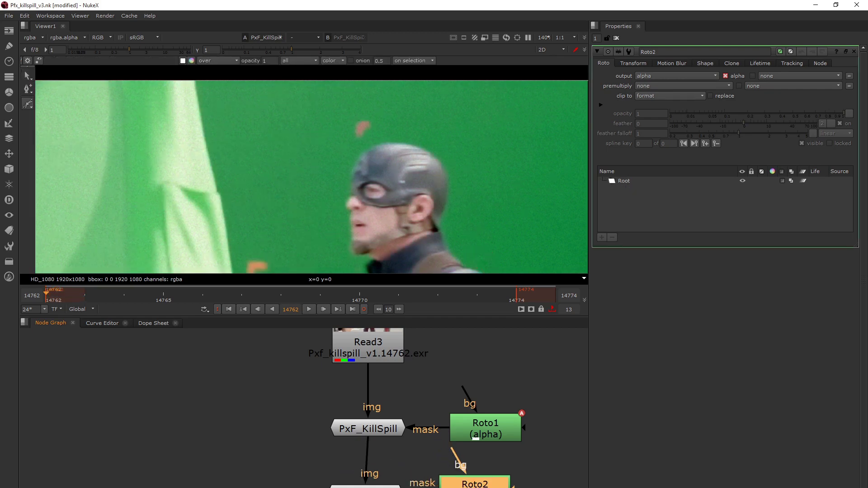
Draw a closed six-point Bezier in Roto2 around the tracking marker above the actor's helmet.
left_click(364, 109)
left_click(376, 120)
left_click(376, 132)
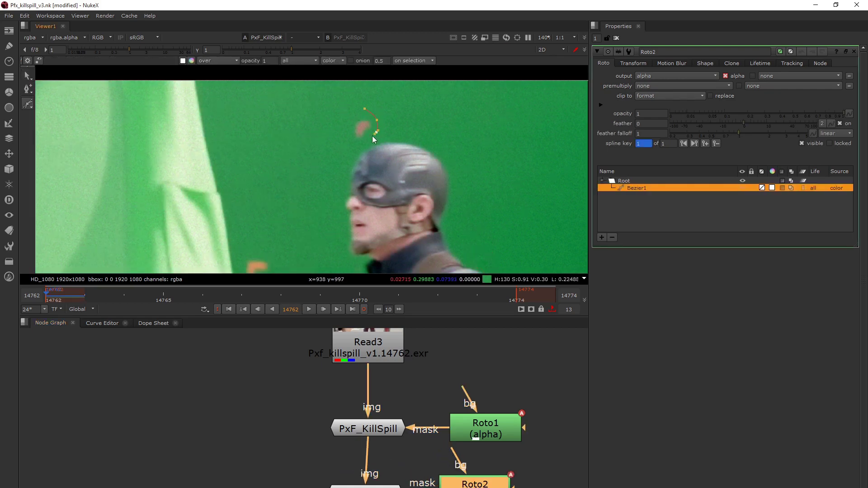
left_click(361, 140)
left_click(350, 131)
left_click(352, 119)
left_click(364, 109)
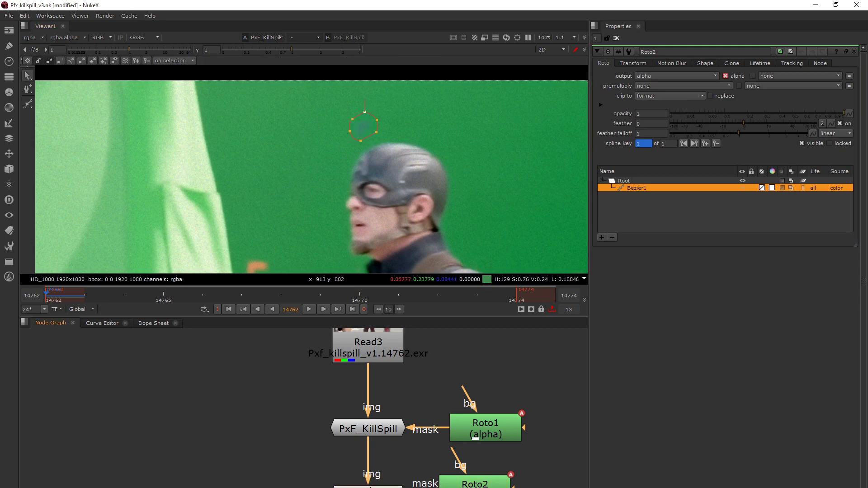
Tune PxF_KillSpill1 while checking individual channels: suppression 0.97, limiter 0.3, SpillTweak red -0.33 and green 0.94.
left_click(421, 169)
key("r")
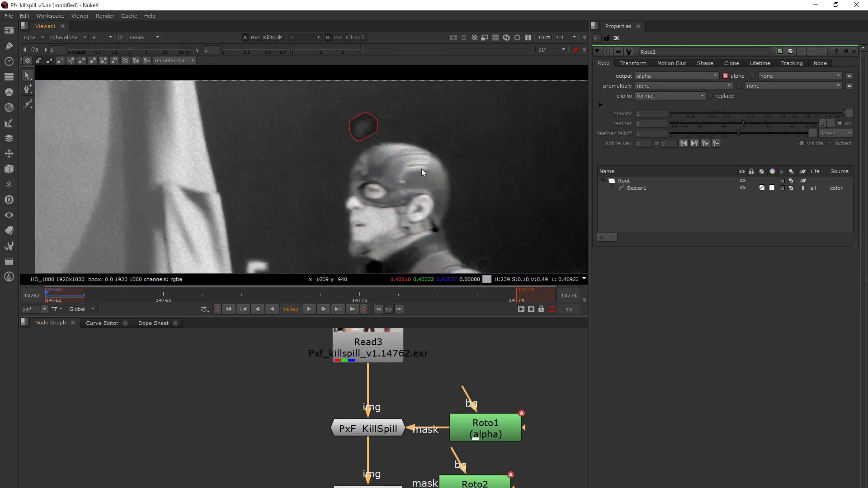
key("q")
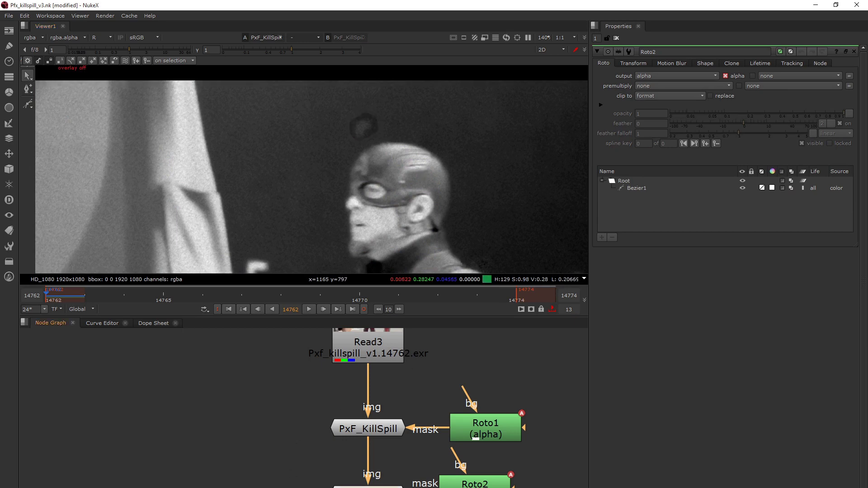
double_click(368, 486)
left_click_drag(707, 91, 759, 87)
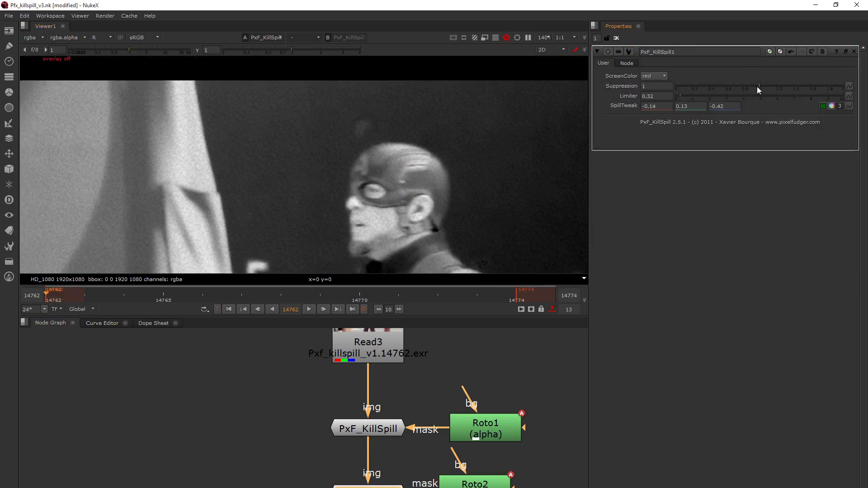
key("g")
key("b")
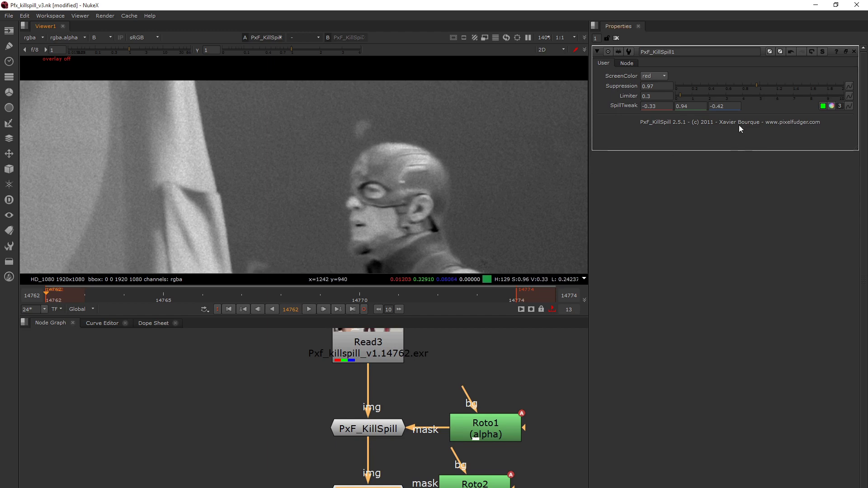
Lower the blue SpillTweak of PxF_KillSpill1 to -1.12 while viewing the blue channel.
left_click(721, 107)
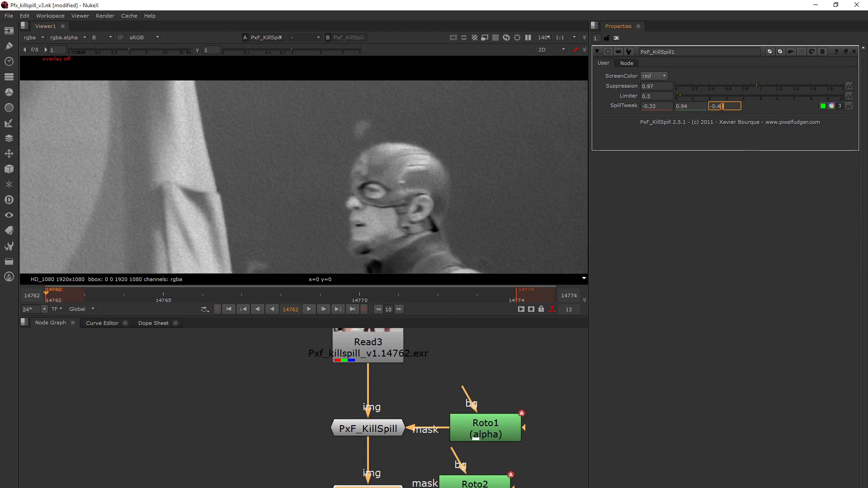
scroll(721, 106, "down", 5)
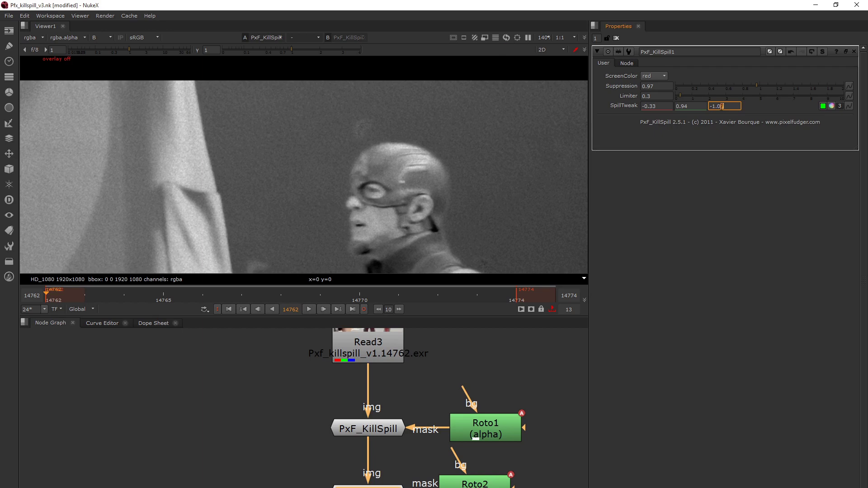
scroll(722, 106, "down", 2)
scroll(721, 106, "up", 2)
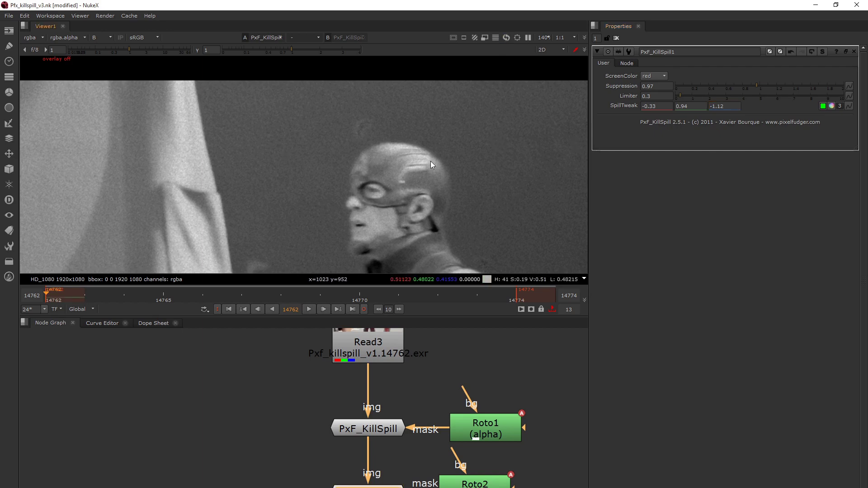
Set the limiter of PxF_KillSpill1 to 0.29 while viewing the red channel.
key("r")
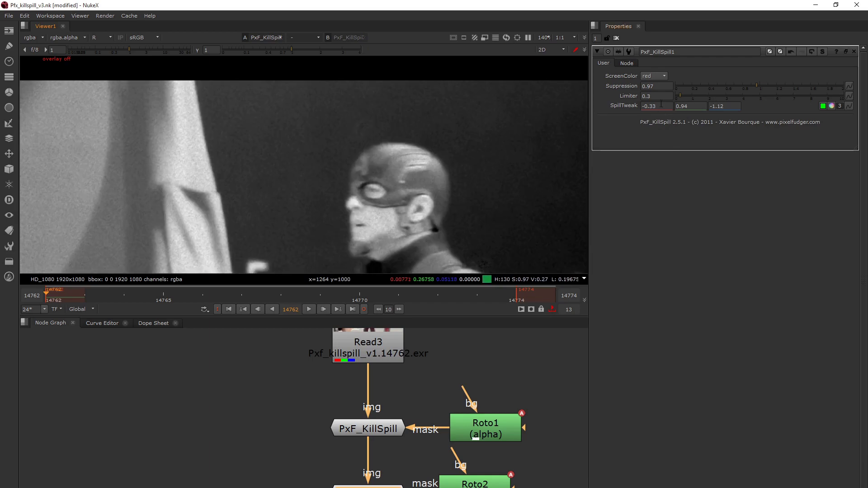
left_click(678, 96)
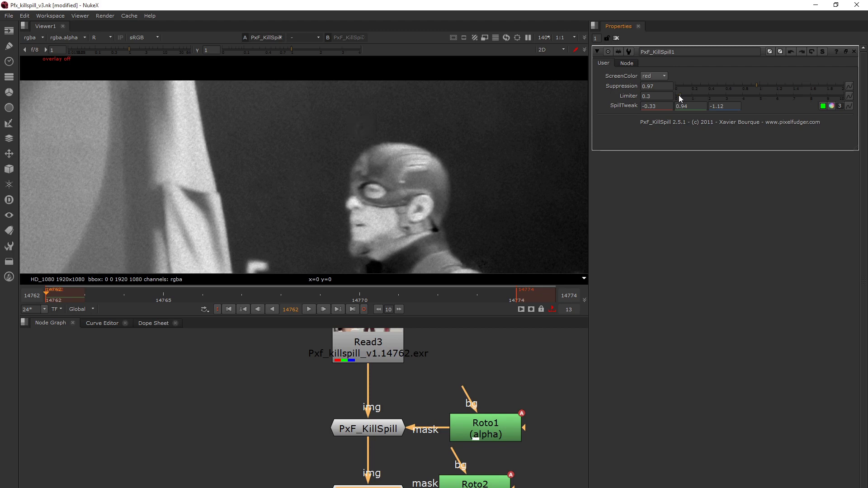
left_click(649, 97)
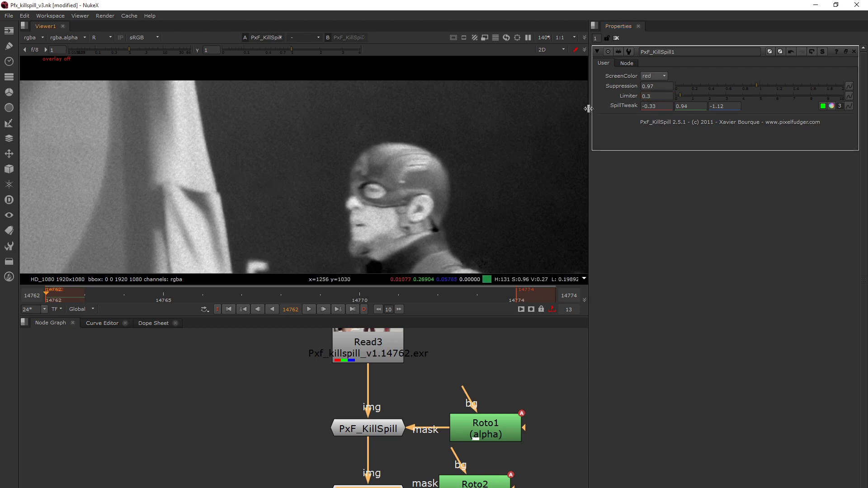
left_click(652, 97)
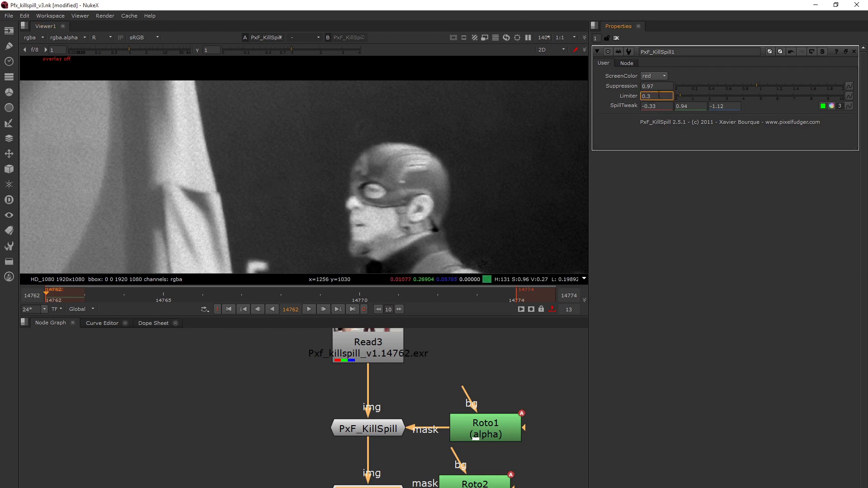
key("BackSpace")
type("29")
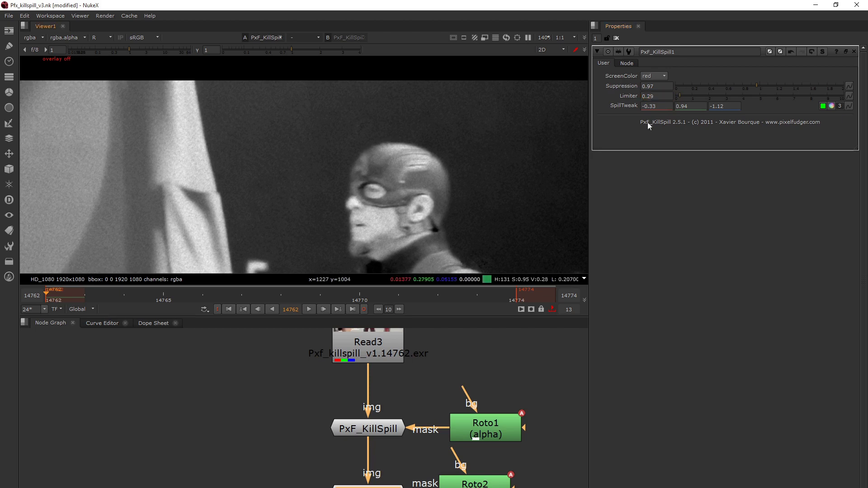
type("b")
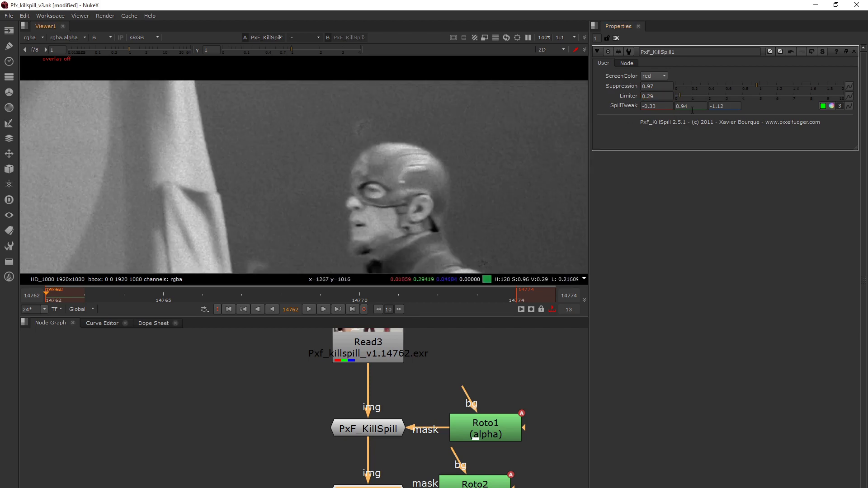
Set the blue SpillTweak of PxF_KillSpill1 to -1.23 while viewing the blue channel.
left_click_drag(721, 109, 727, 108)
key("Up")
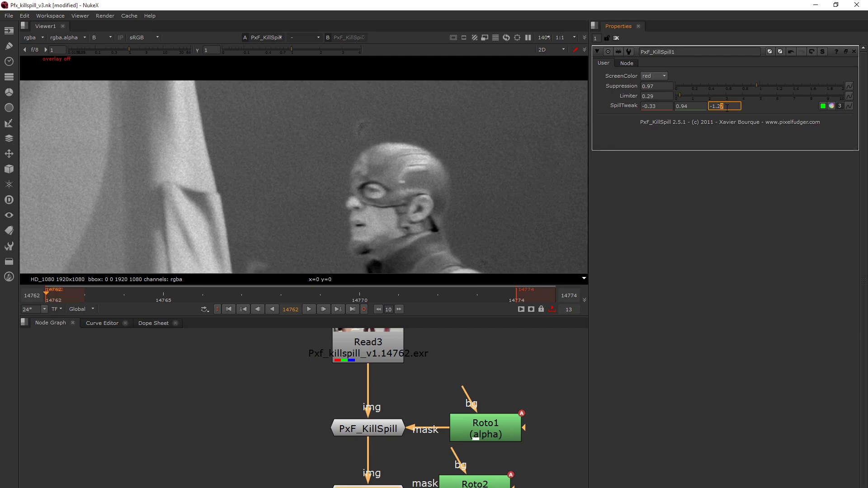
left_click(416, 169)
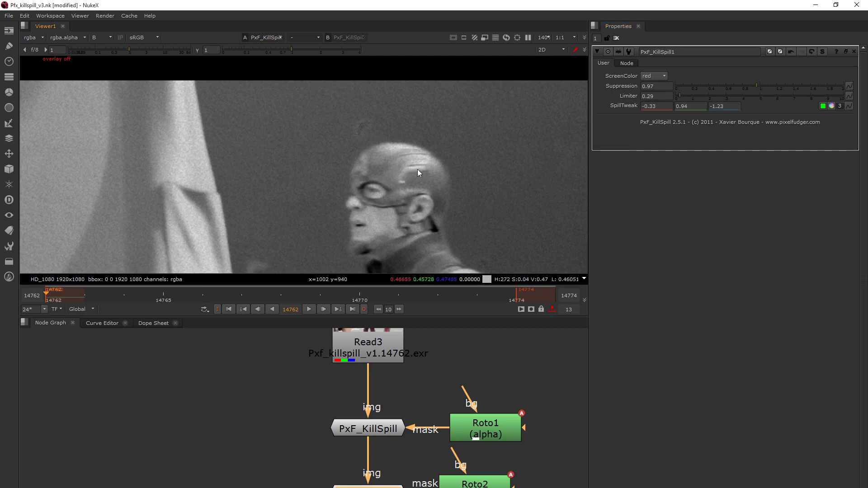
Return to the full-colour view and compare the marker removal above the helmet with the original Read3 plate.
key("b")
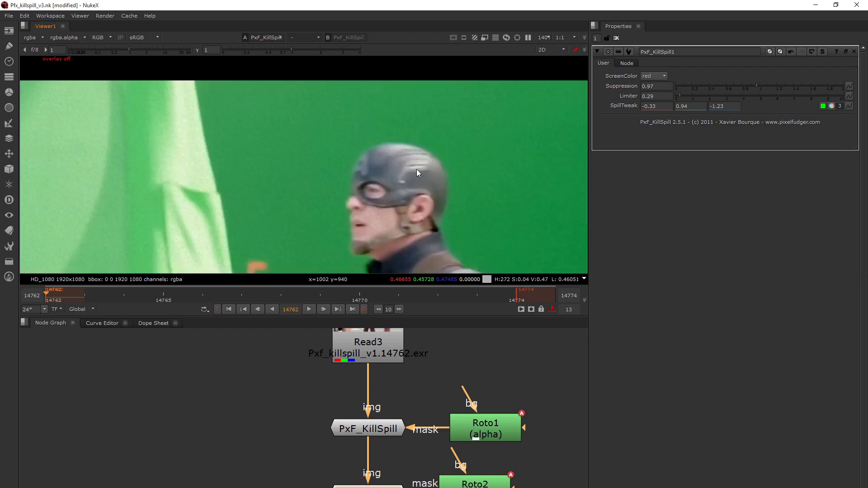
left_click(370, 354)
key("2")
key("1")
key("2")
key("1")
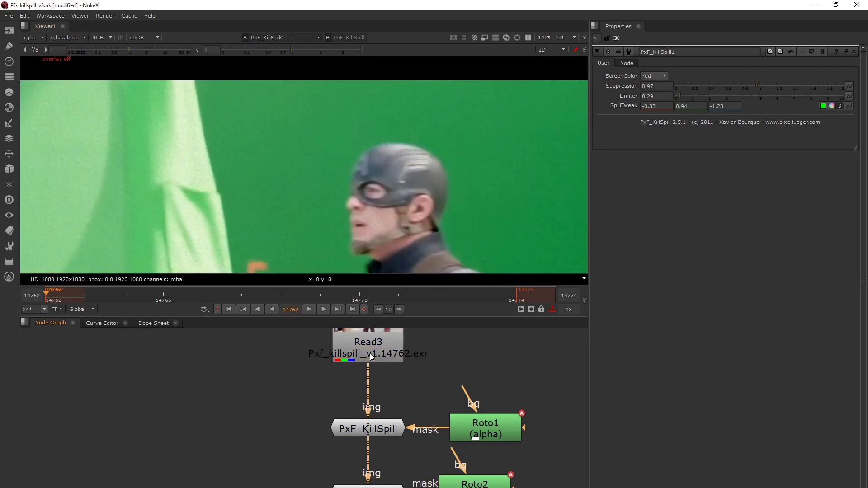
Compare the combined PxF_KillSpill result with the original Read3 plate, checking the treated markers around the blue-helmeted figure in the wider frame.
key("2")
key("1")
scroll(376, 411, "down", 3)
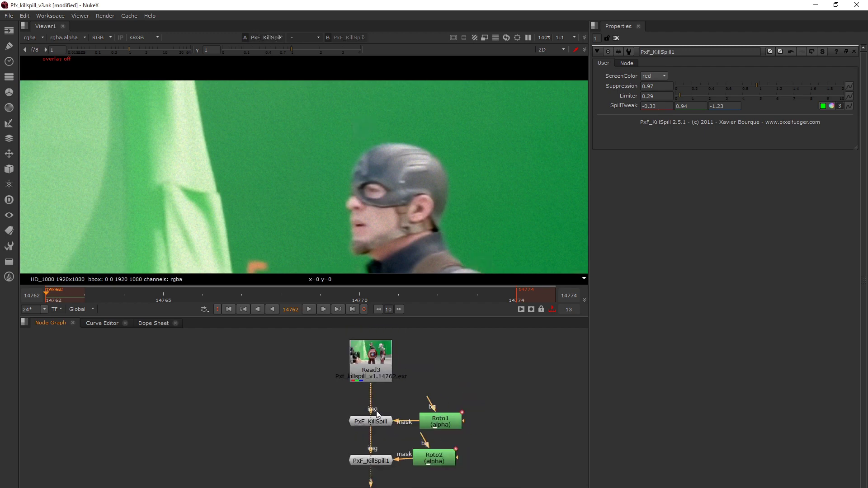
left_click(376, 425)
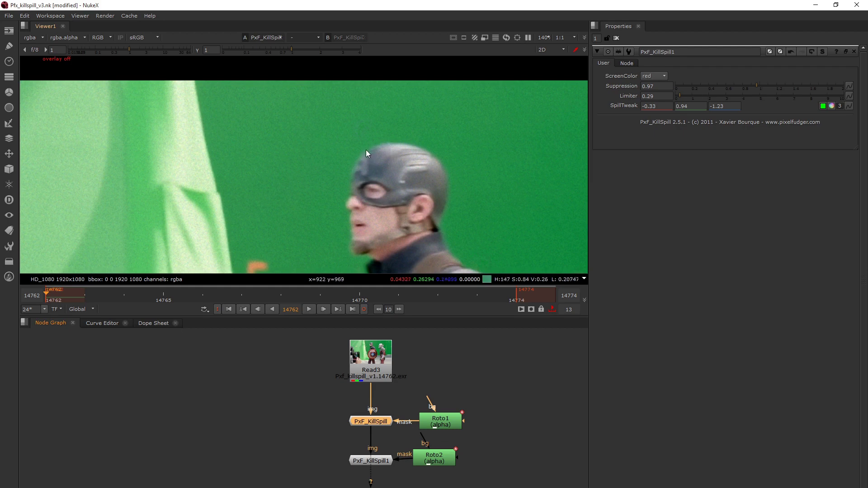
scroll(365, 149, "down", 3)
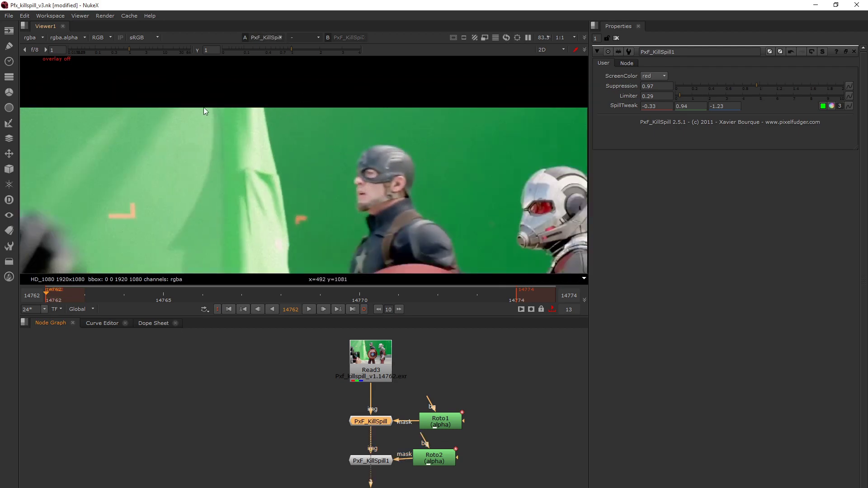
scroll(438, 140, "down", 1)
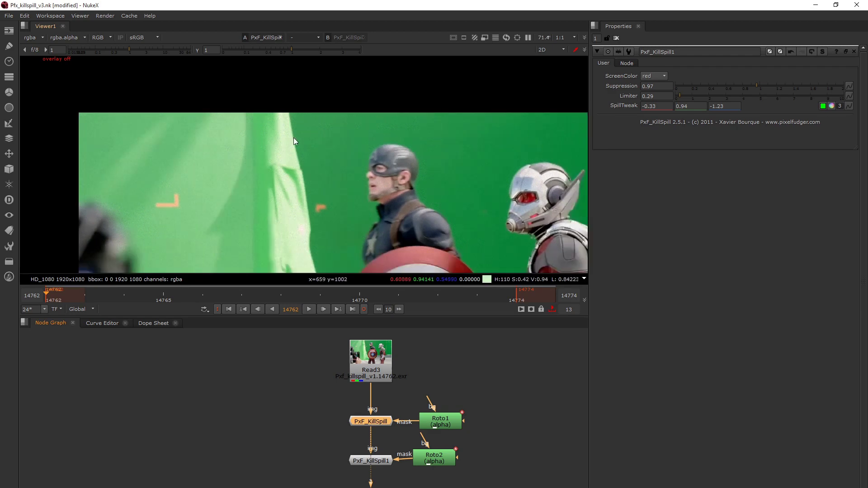
key("2")
key("1")
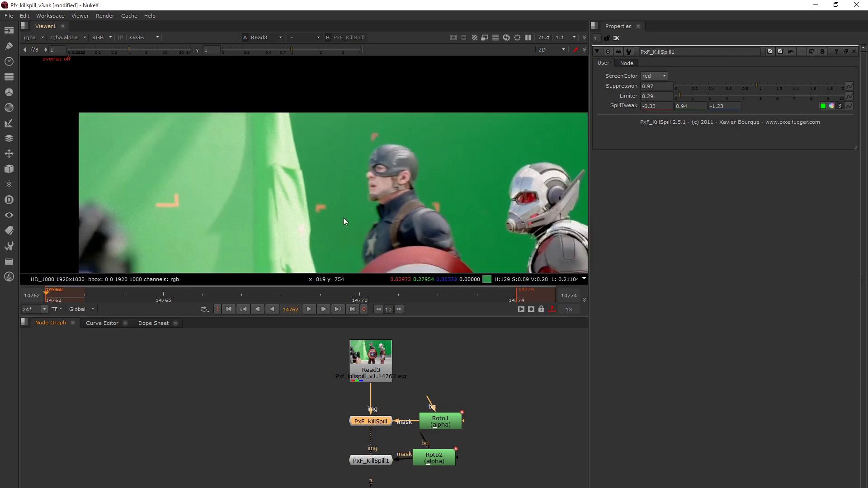
key("2")
scroll(352, 218, "down", 1)
middle_click_drag(390, 223, 349, 203)
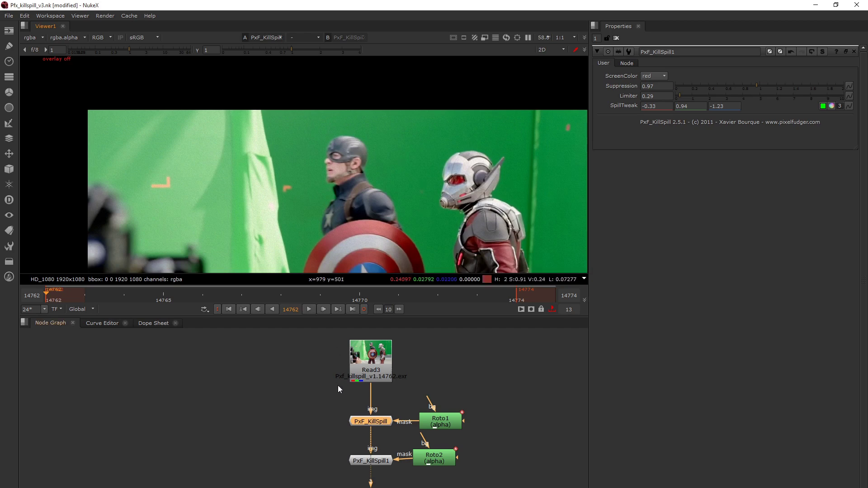
Line up Roto2 beneath Roto1 in the node graph and select both roto nodes.
left_click_drag(446, 463, 414, 403)
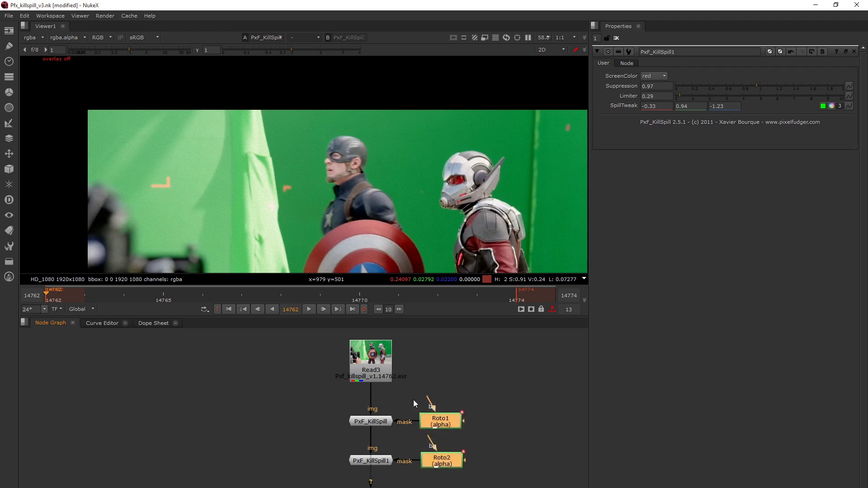